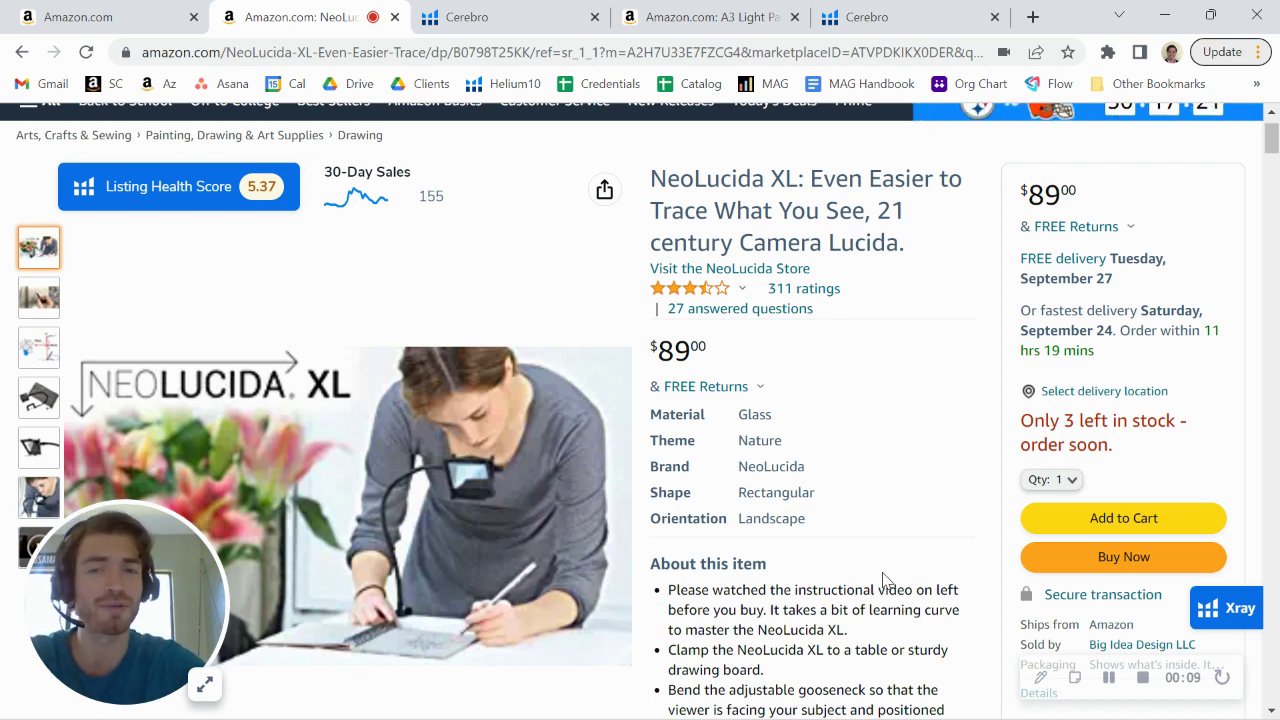
Review Cerebro's NeoLucida XL keyword distribution: 365 total, 0 sponsored, 123 organic keywords.
scroll(883, 578, down, 2)
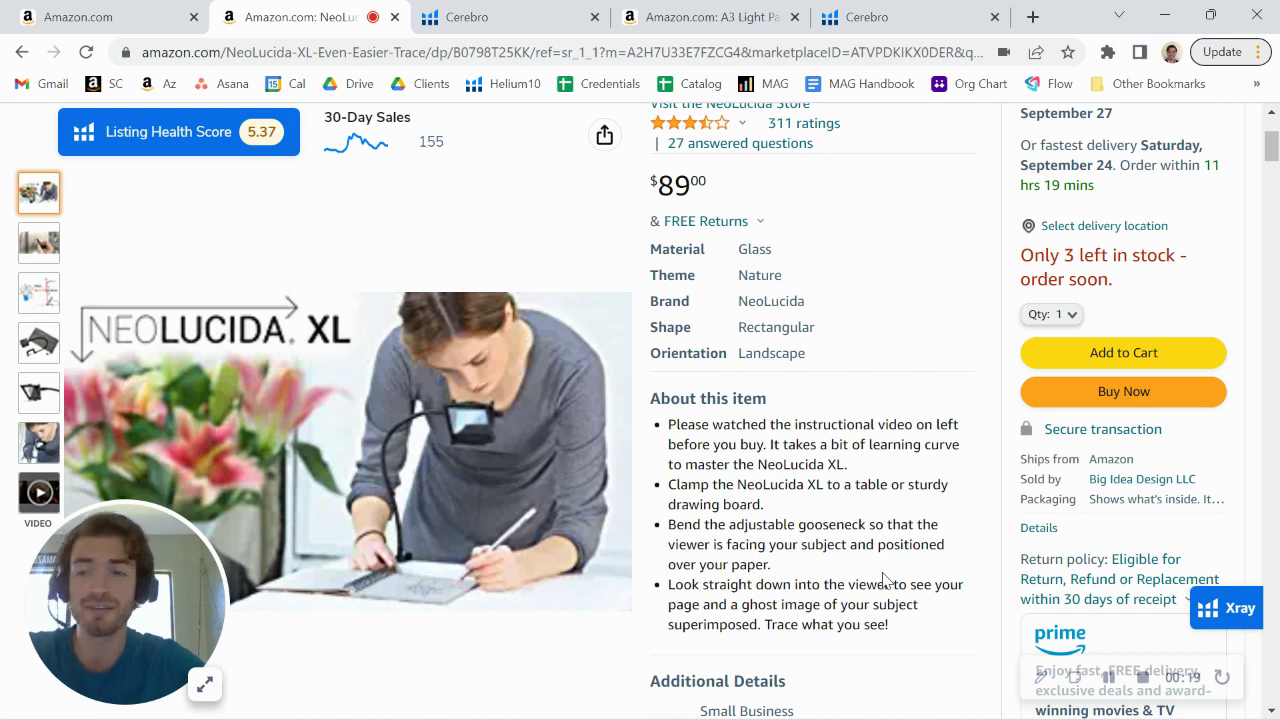
key(ctrl+Tab)
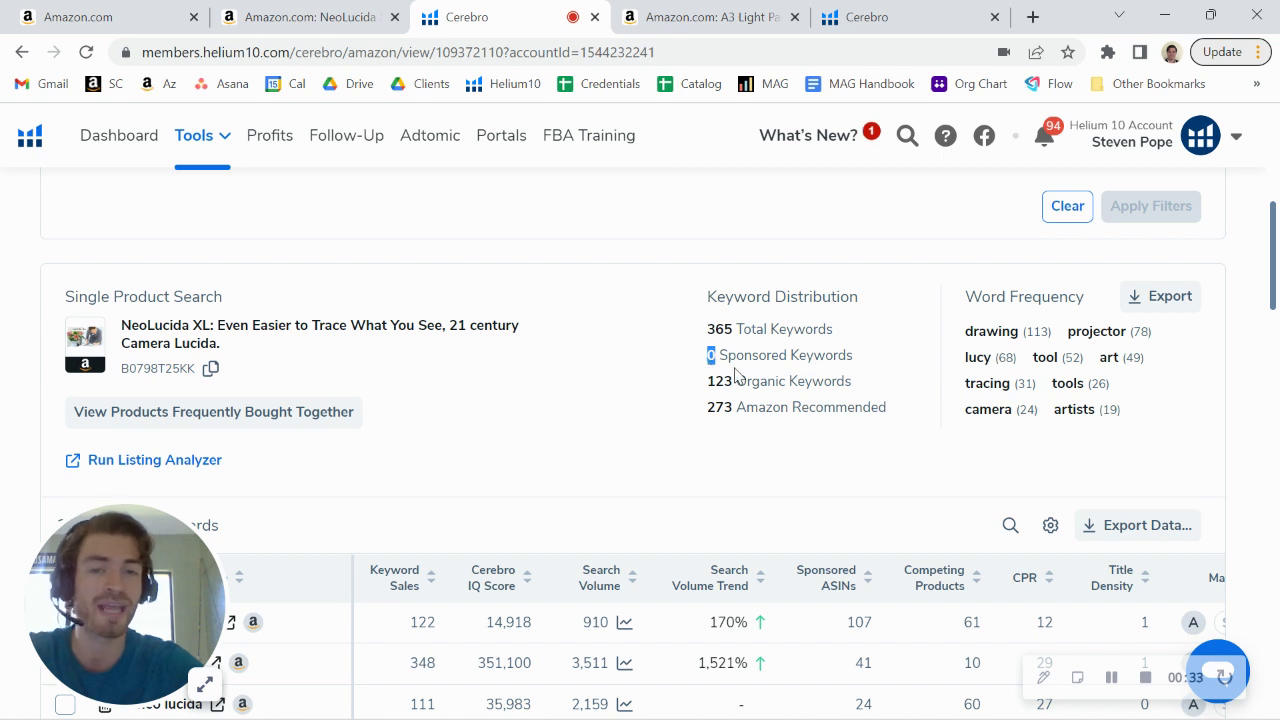
click(730, 375)
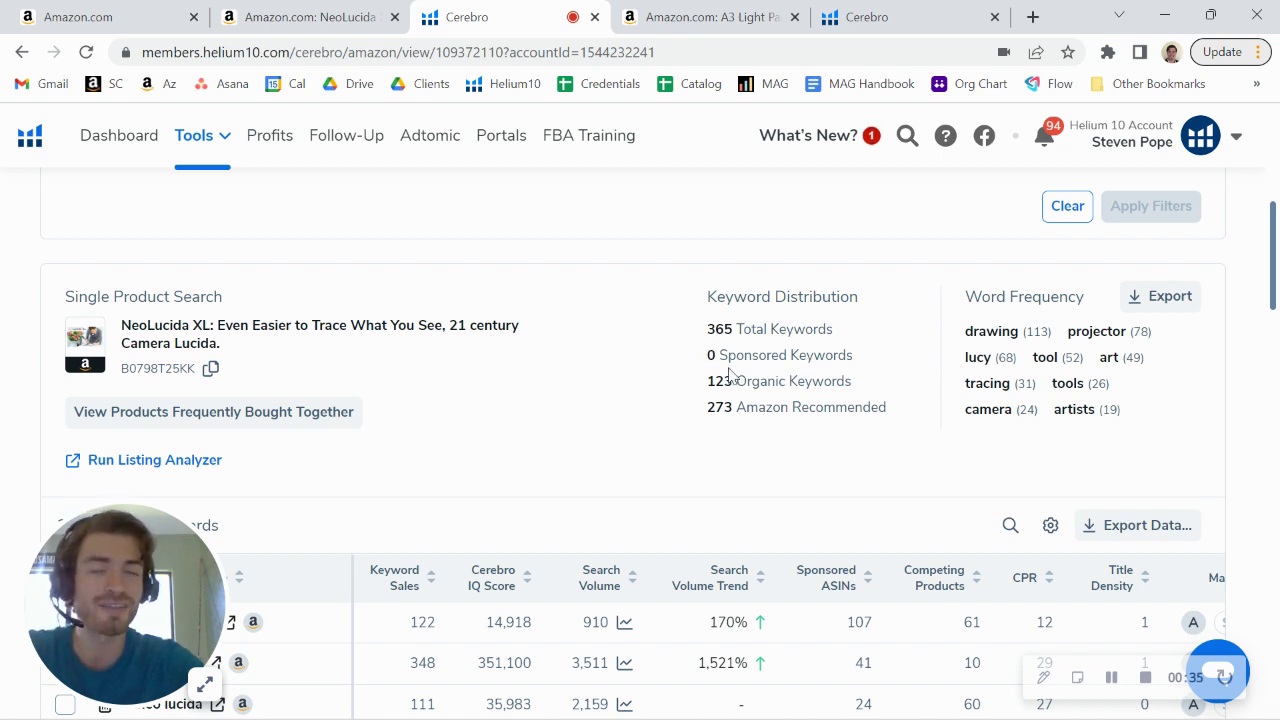
scroll(730, 375, down, 1)
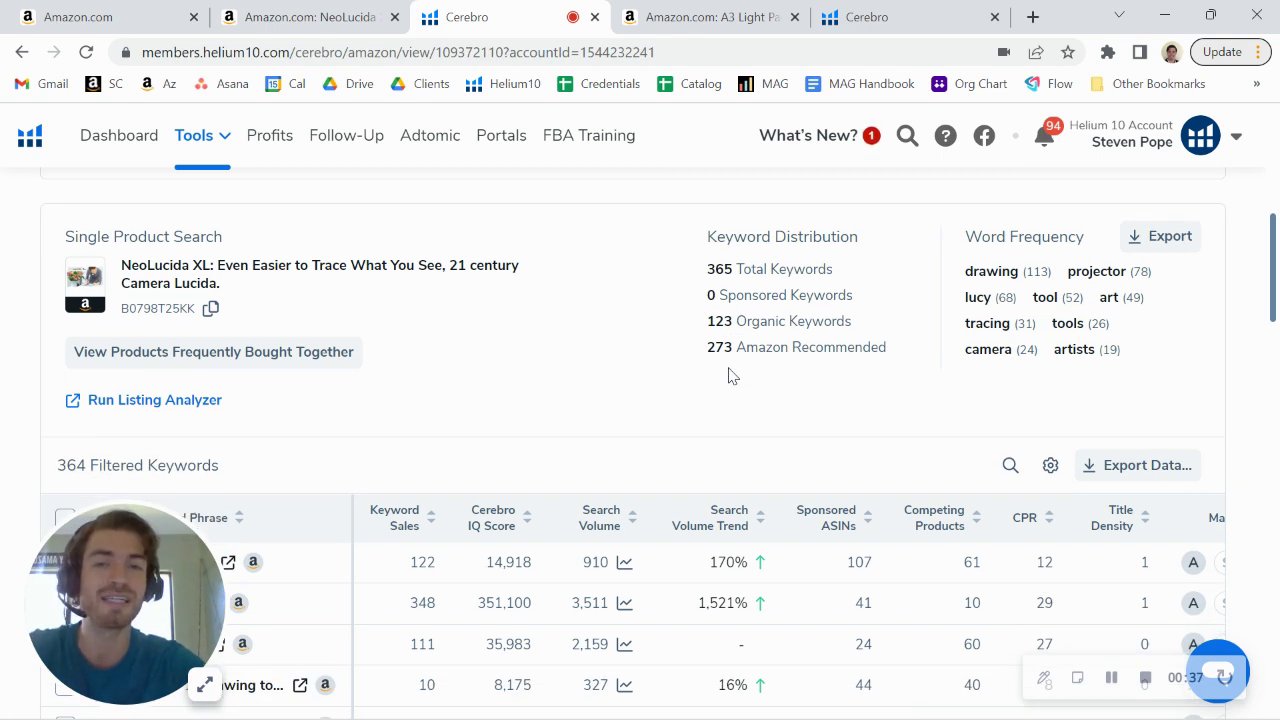
scroll(730, 375, up, 1)
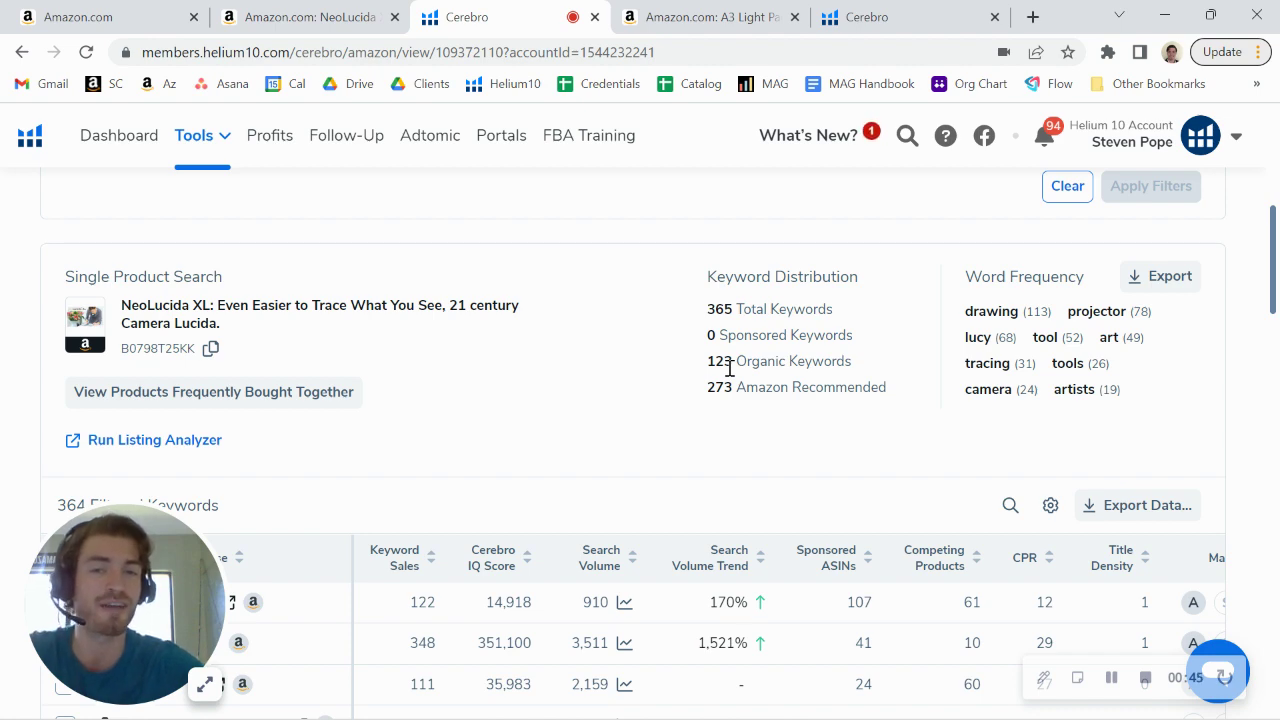
Highlight the neolucida row's 3,511 search volume and 1,521% search volume trend.
scroll(730, 368, down, 3)
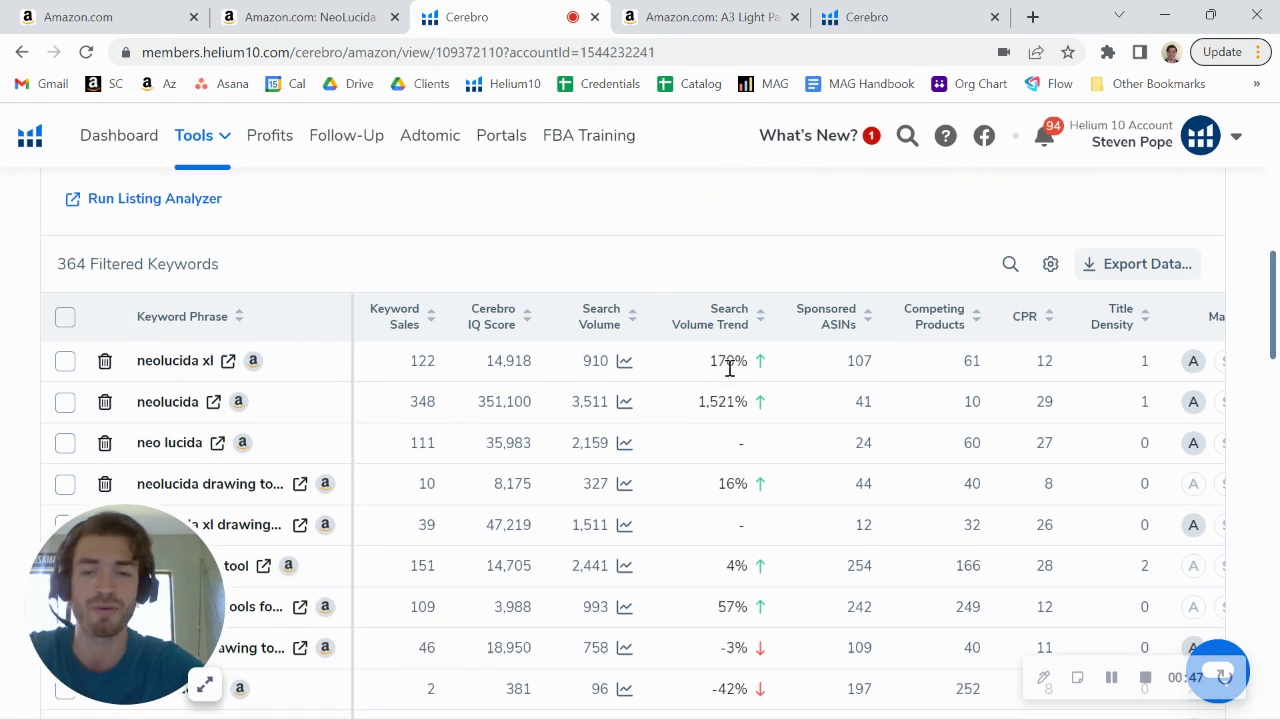
scroll(729, 375, down, 1)
scroll(729, 375, up, 1)
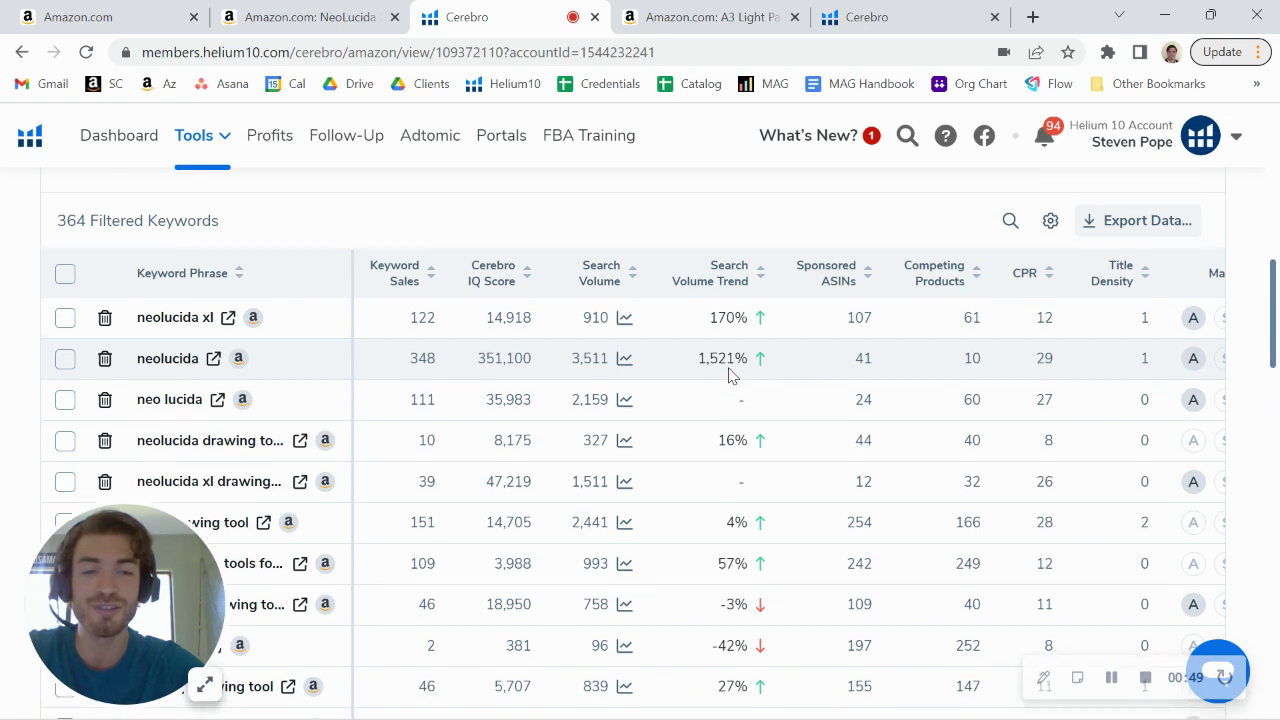
scroll(729, 375, right, 4)
scroll(729, 372, left, 4)
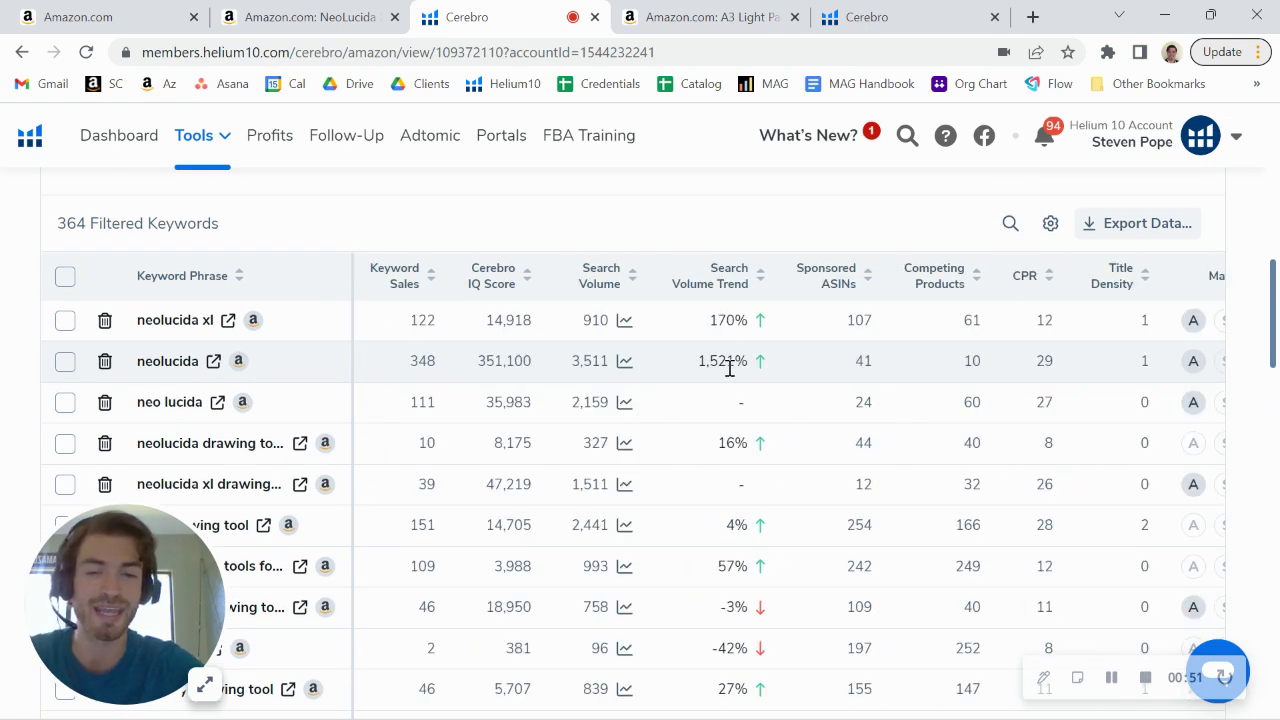
scroll(729, 368, down, 1)
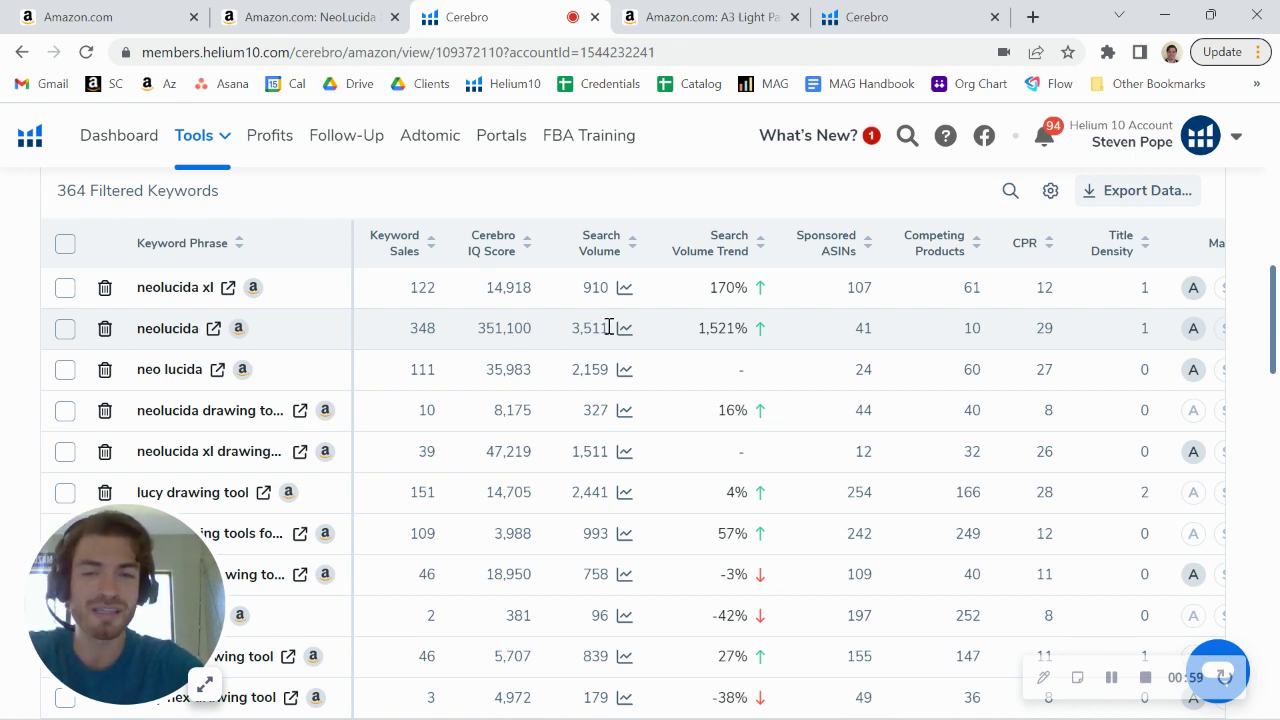
drag(606, 328, 573, 330)
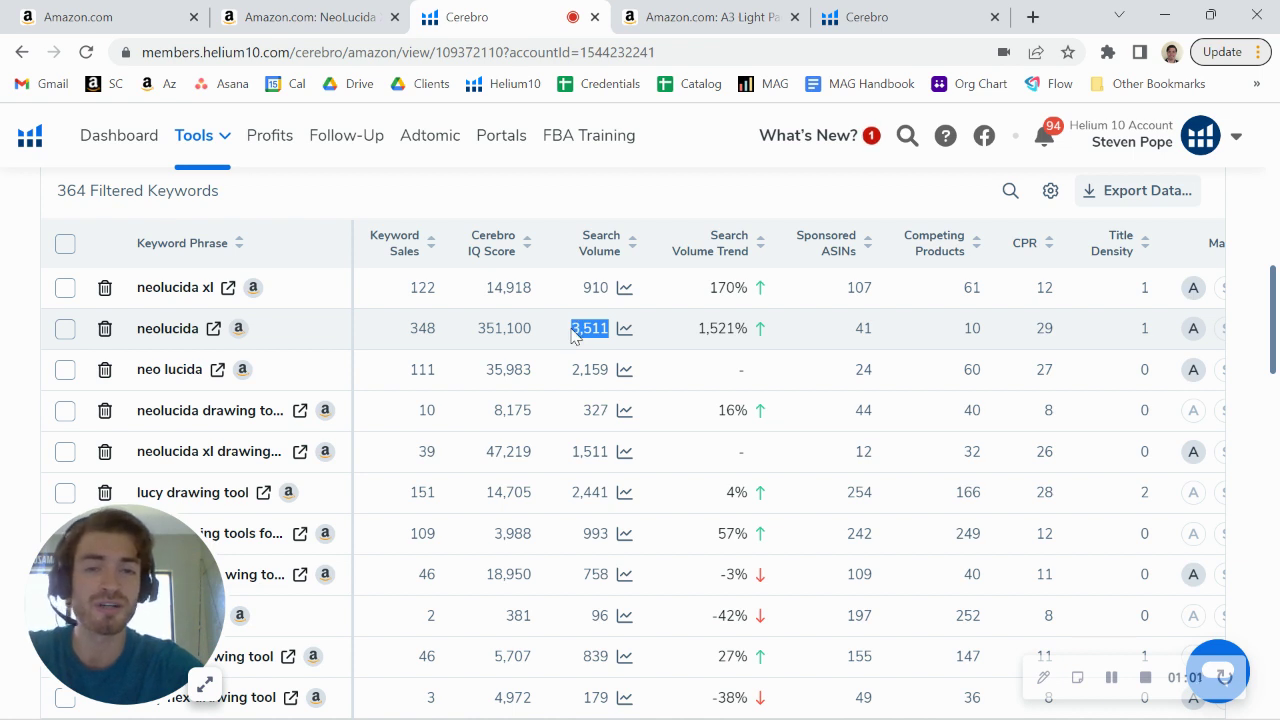
drag(735, 326, 710, 325)
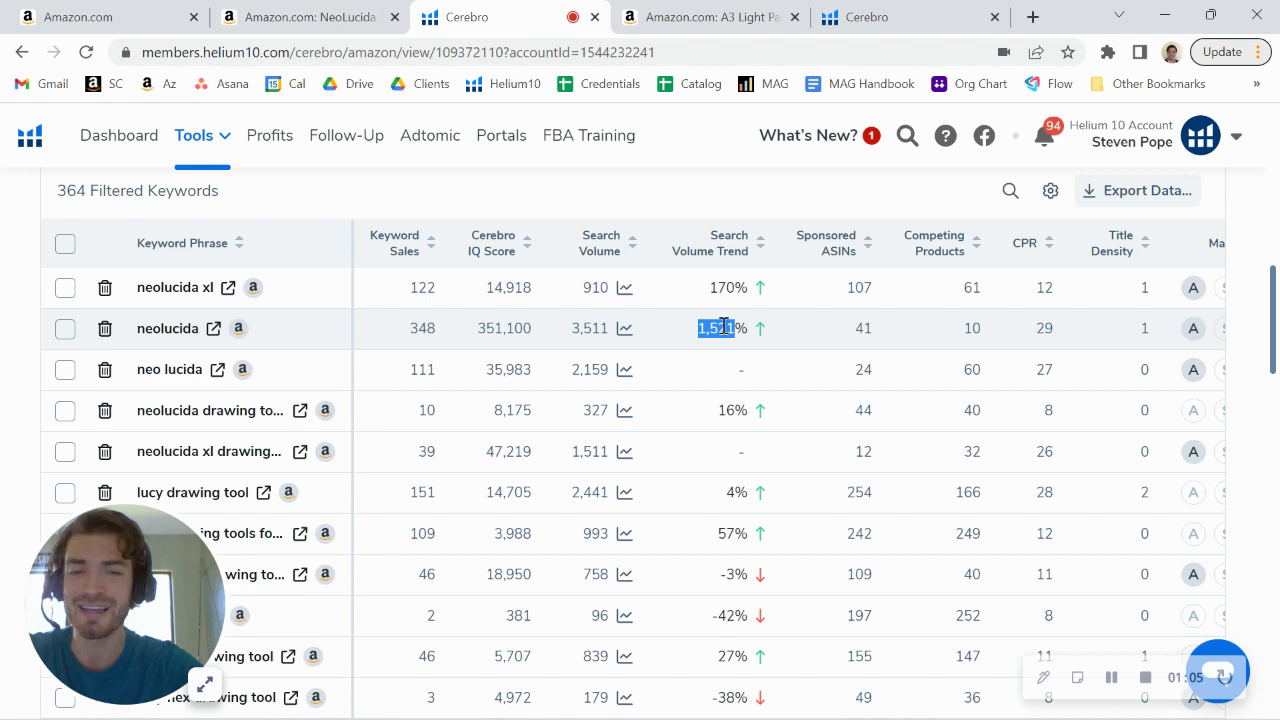
Scroll right to check the neolucida keyword's Organic Rank column.
scroll(723, 331, right, 5)
mouse_move(1208, 331)
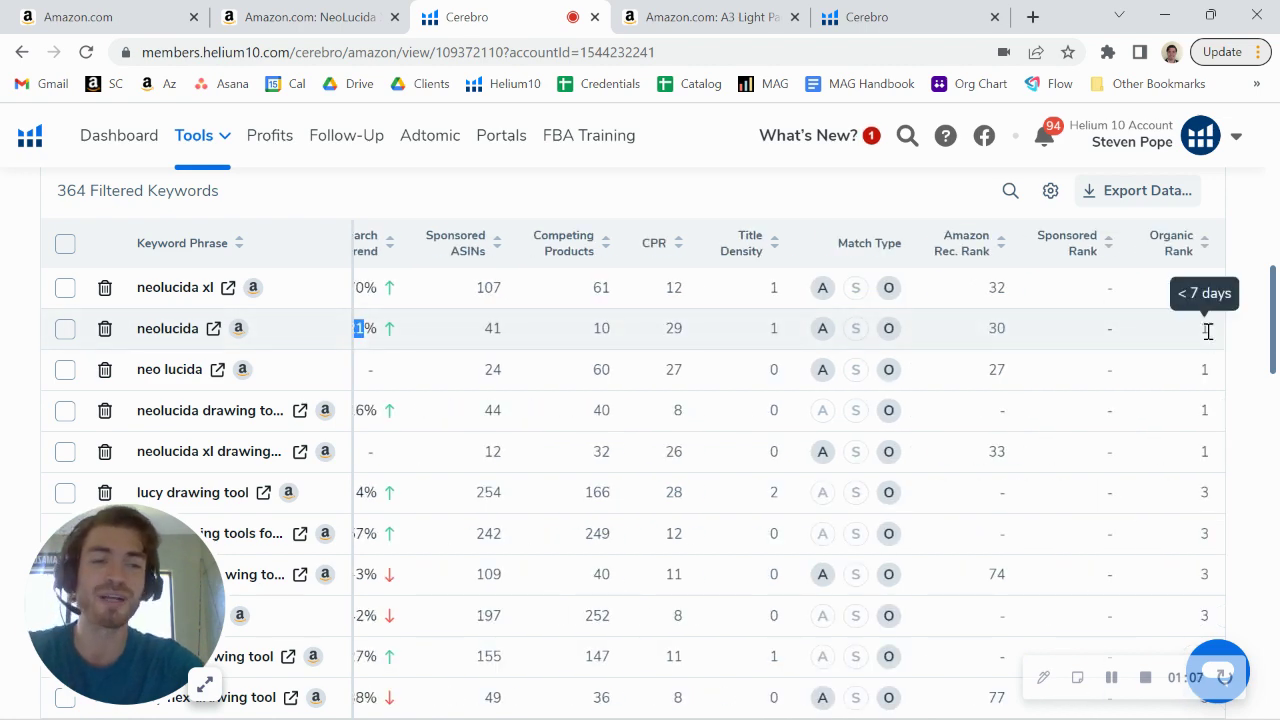
scroll(966, 363, left, 5)
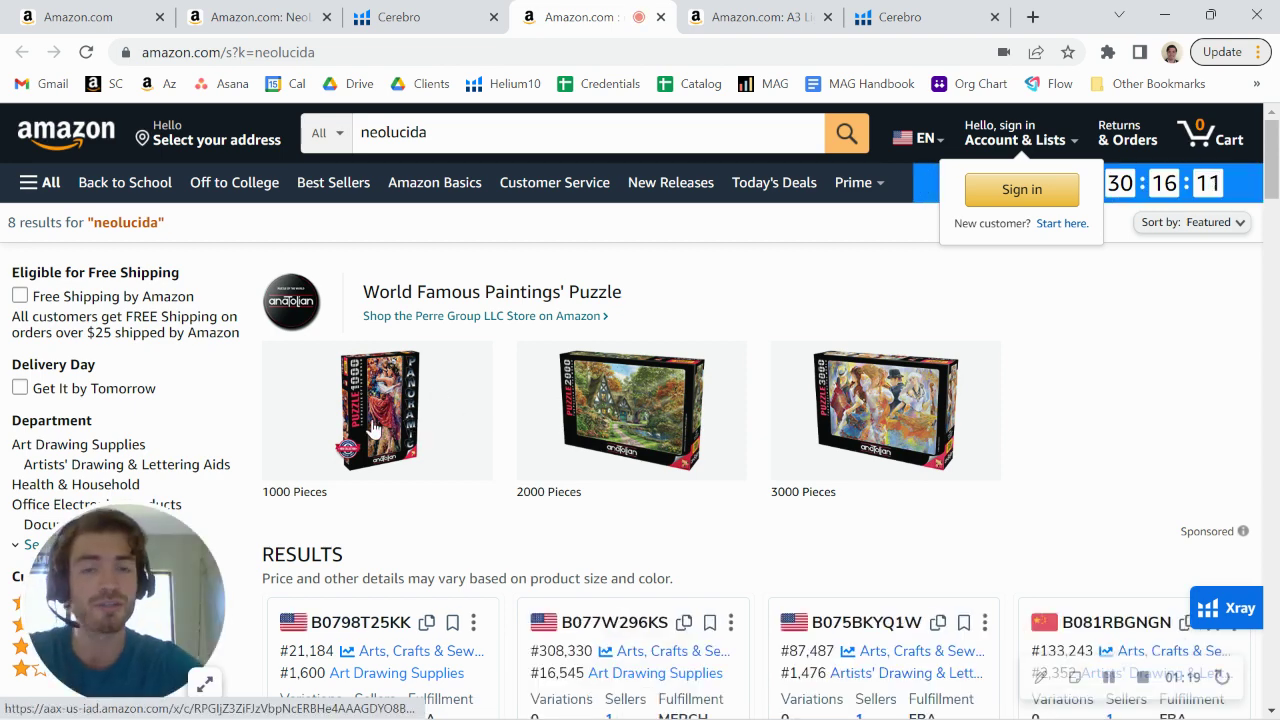
Scroll the neolucida results to compare the $89.00 NeoLucida XL with the $149.99 Camera Lucida.
scroll(517, 440, down, 5)
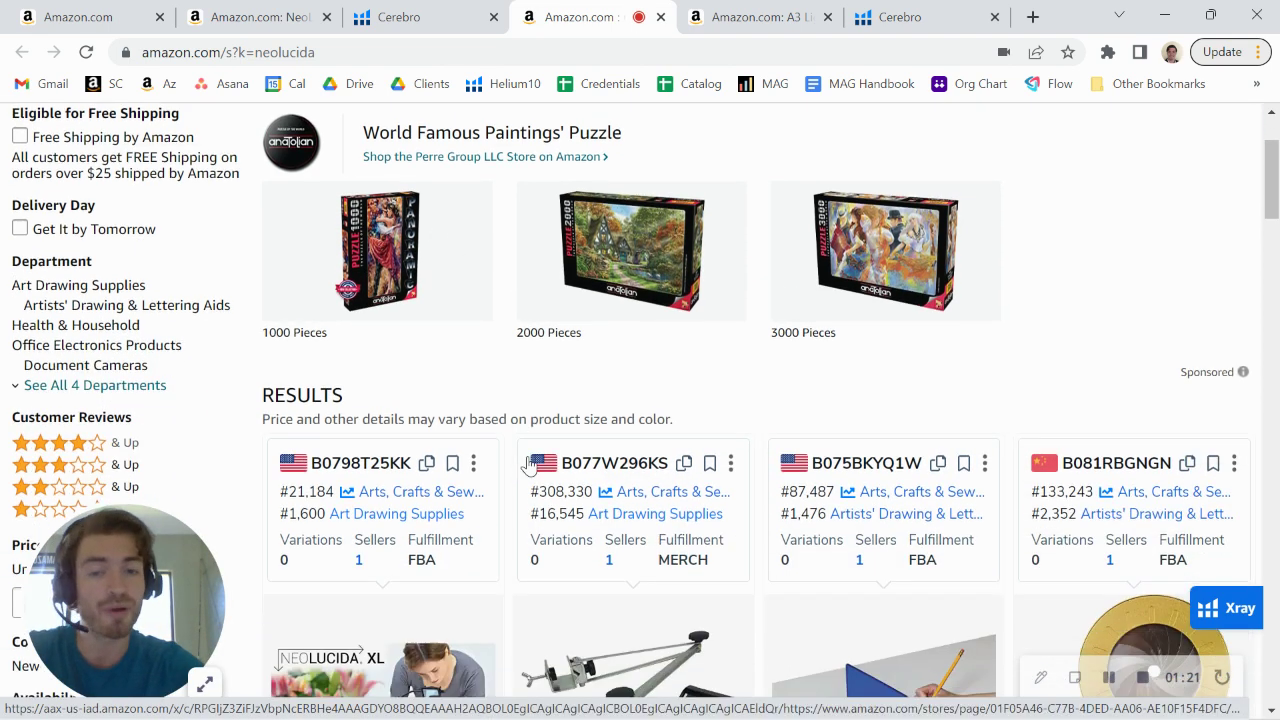
scroll(529, 466, down, 1)
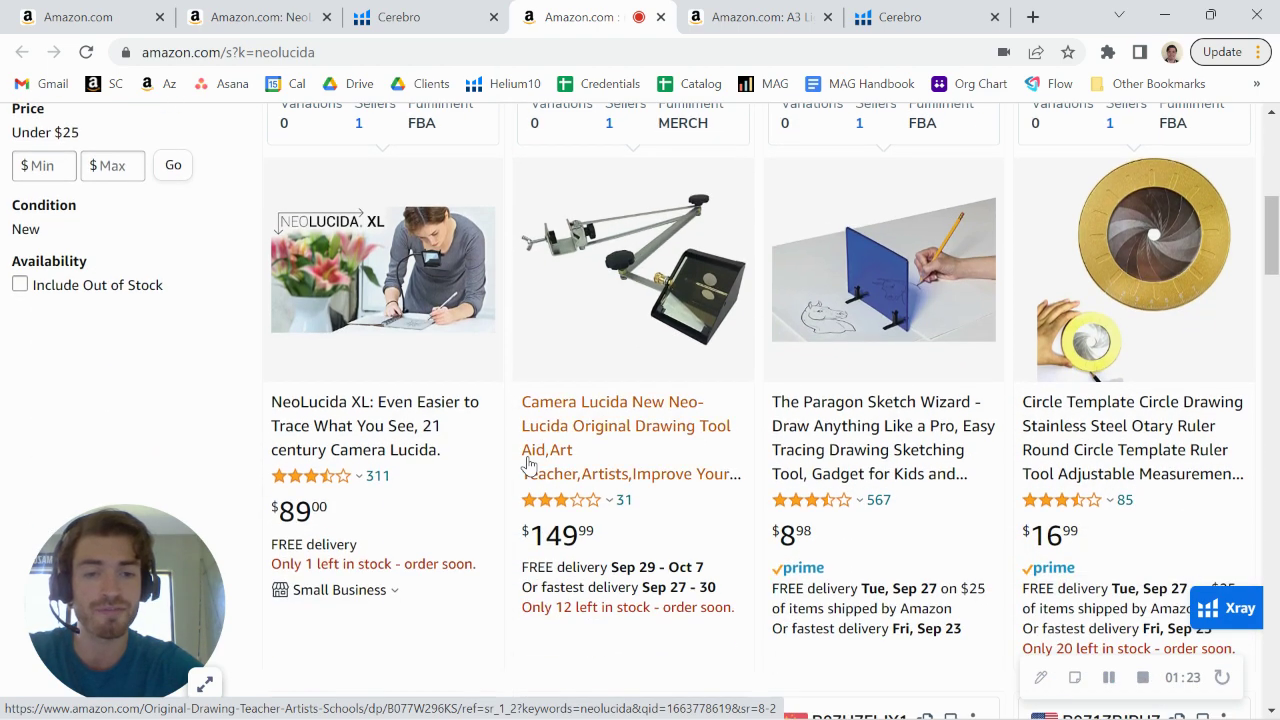
scroll(529, 466, up, 1)
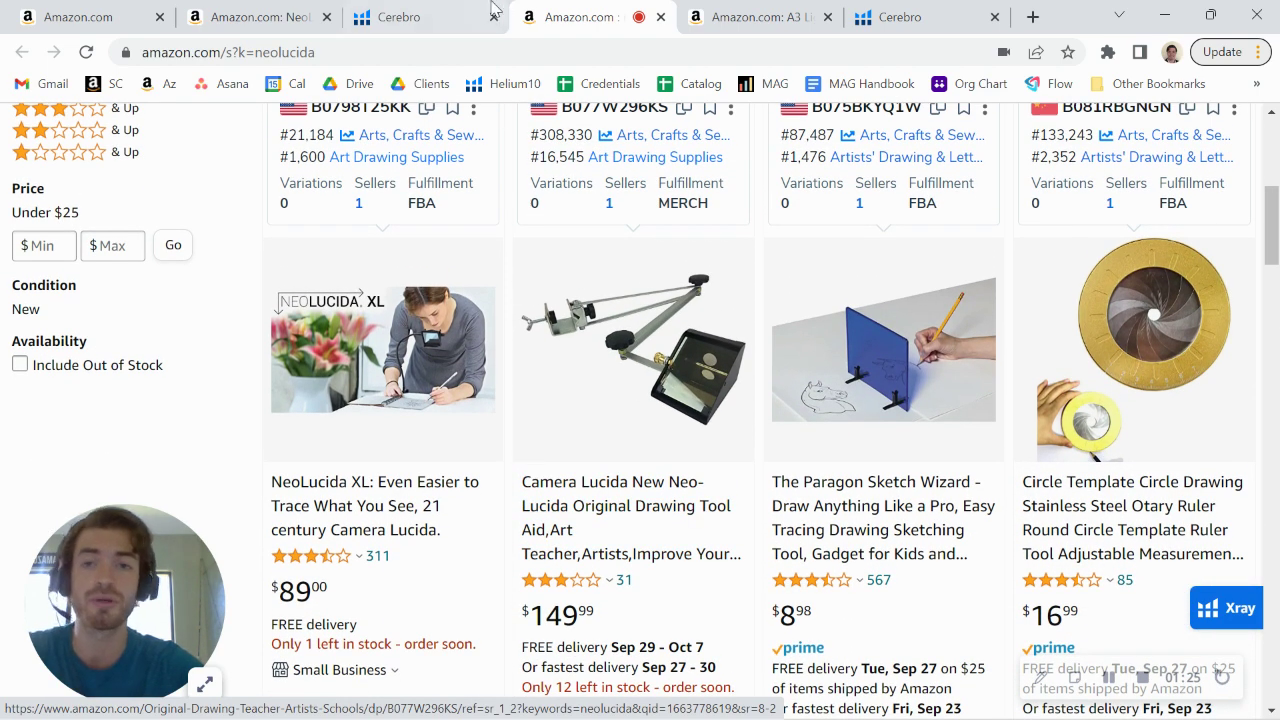
Go back through the Cerebro tab to the NeoLucida XL product page ($89.00, 311 ratings).
click(400, 14)
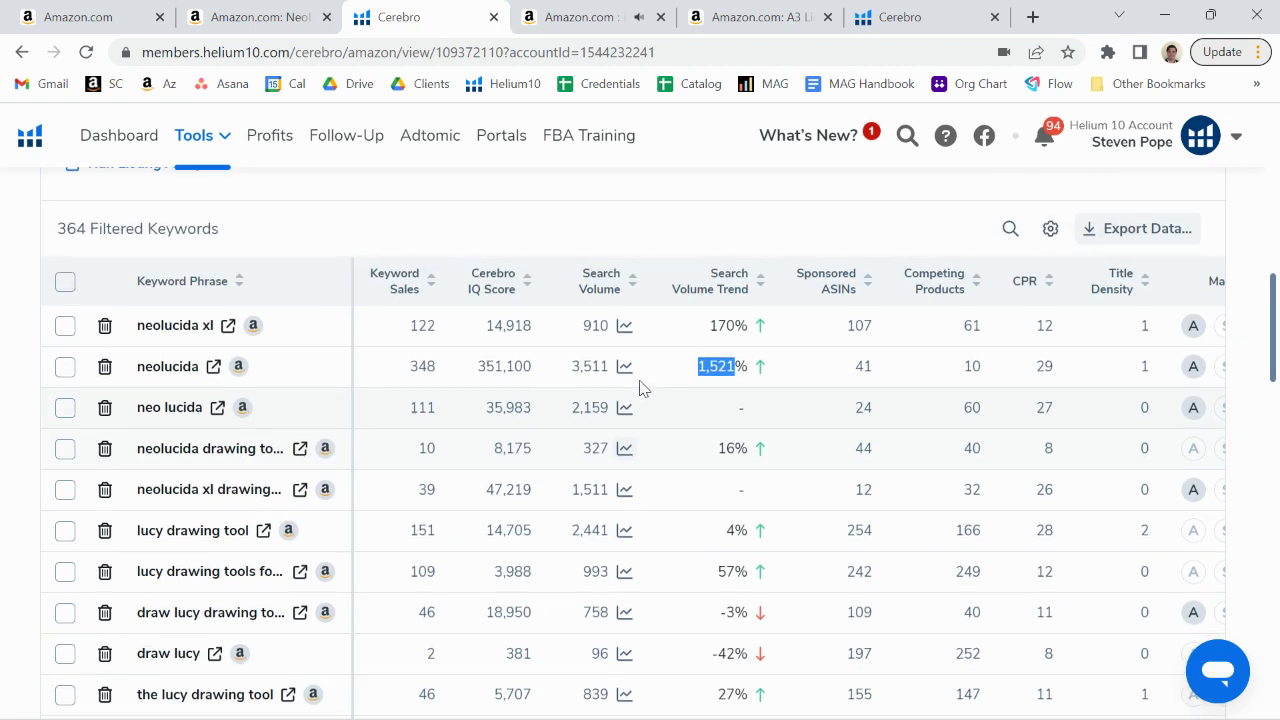
click(268, 12)
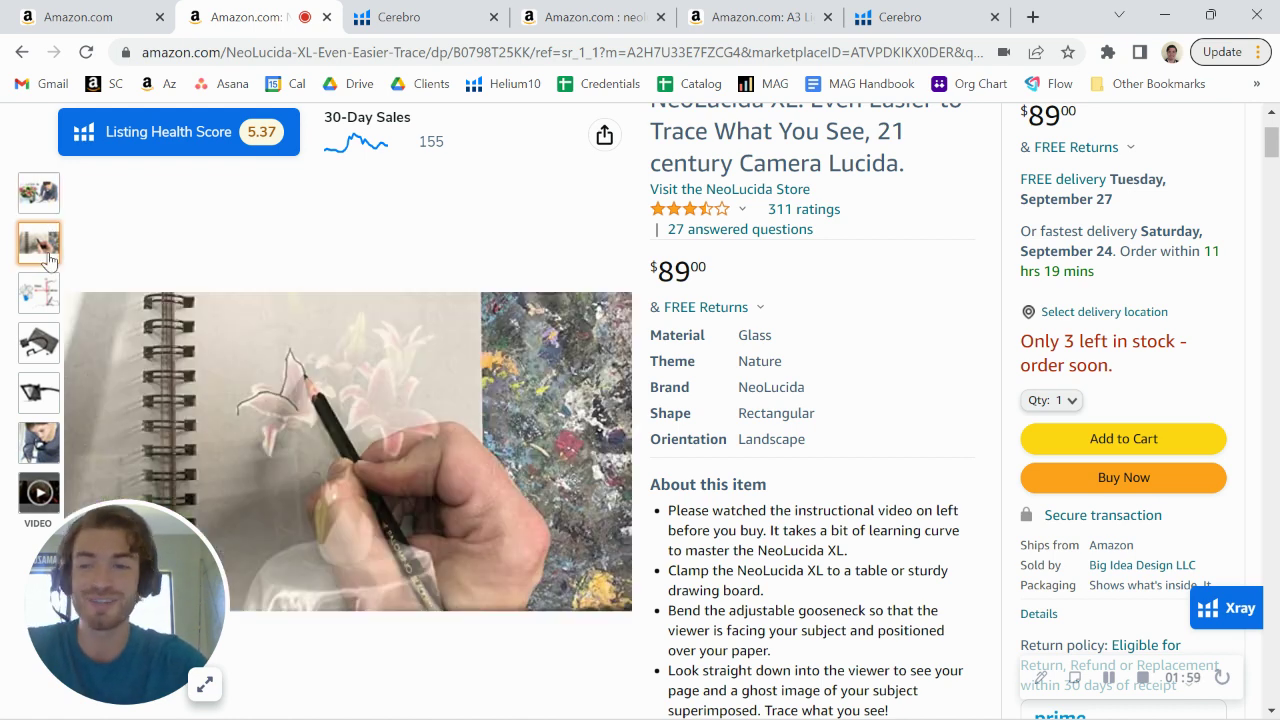
scroll(604, 459, down, 20)
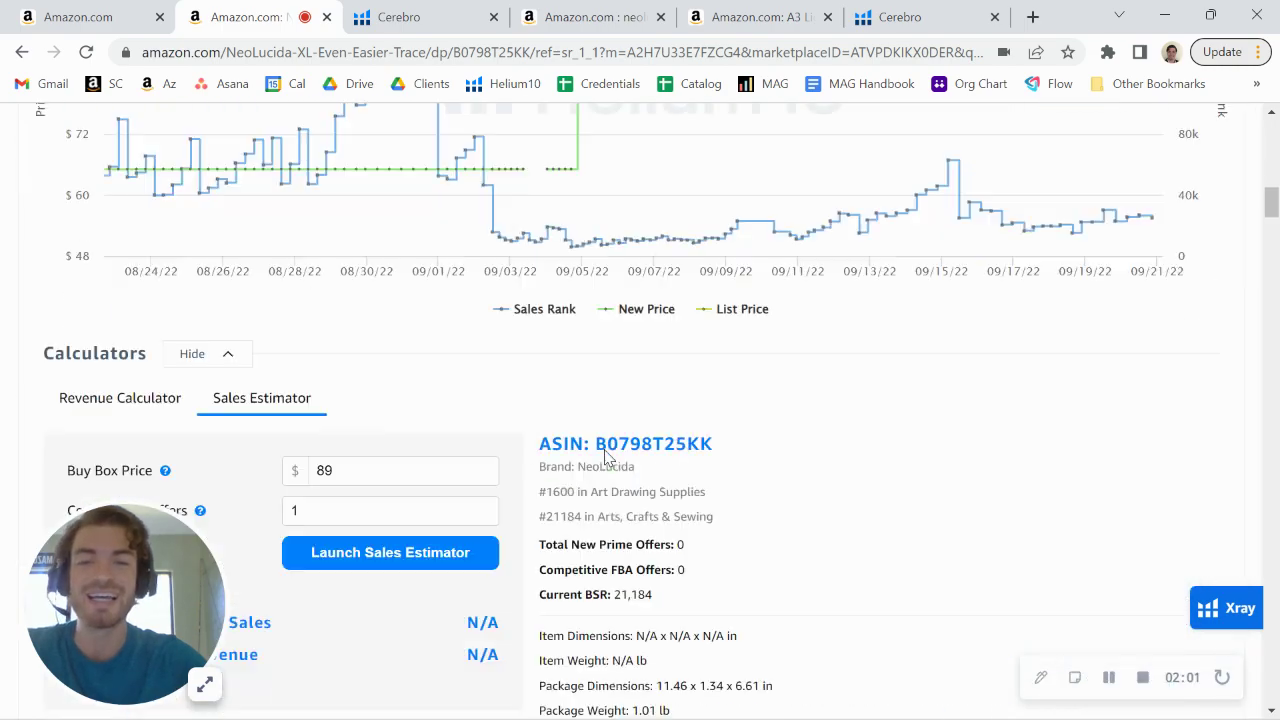
scroll(604, 459, down, 20)
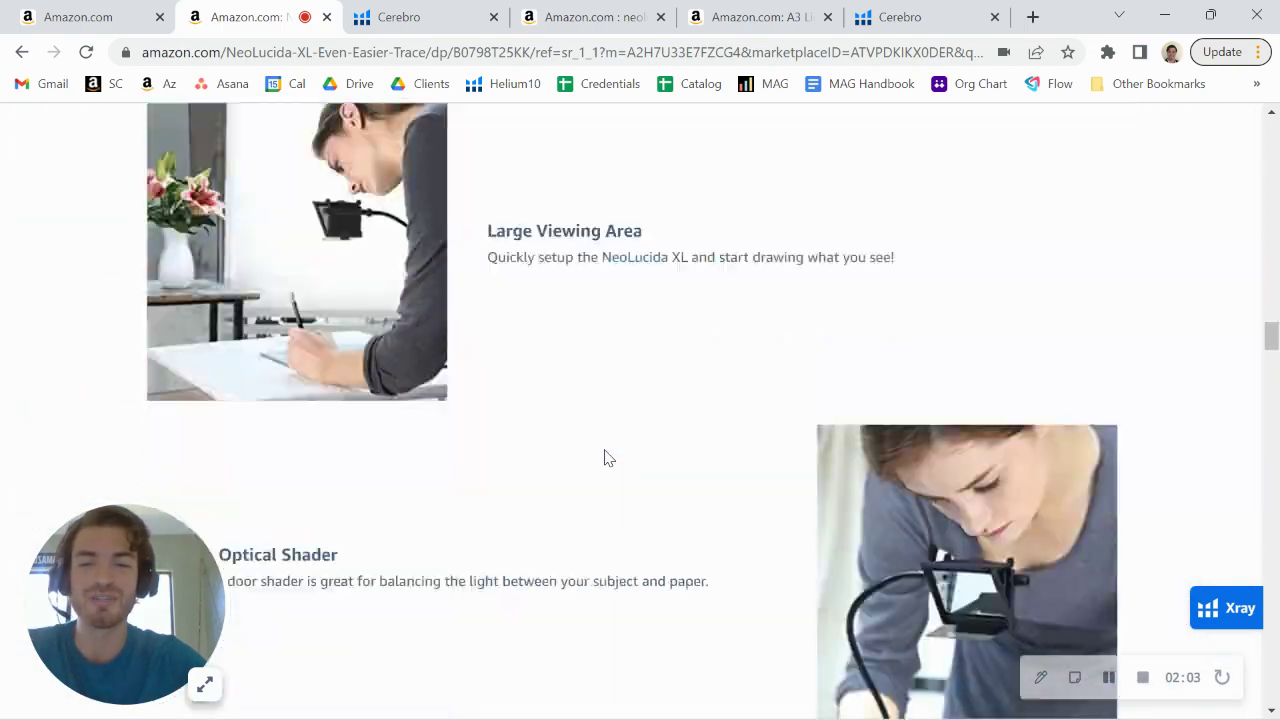
scroll(604, 459, up, 15)
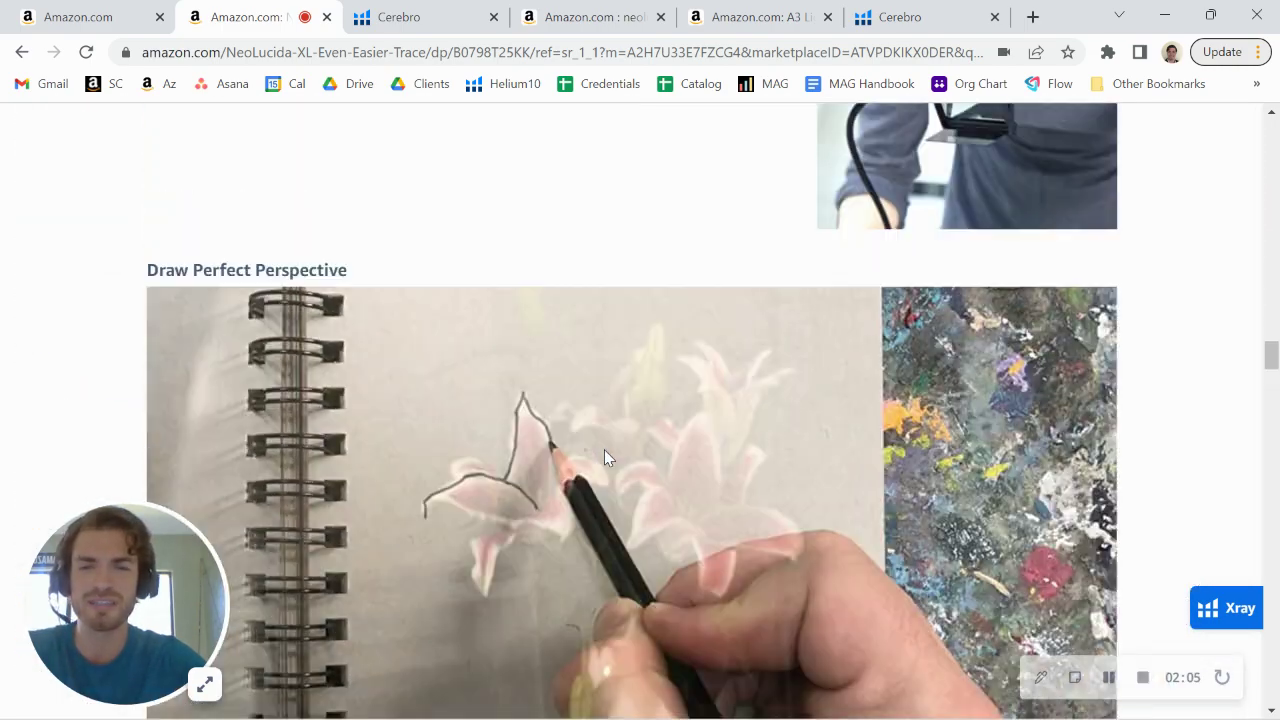
scroll(604, 458, up, 6)
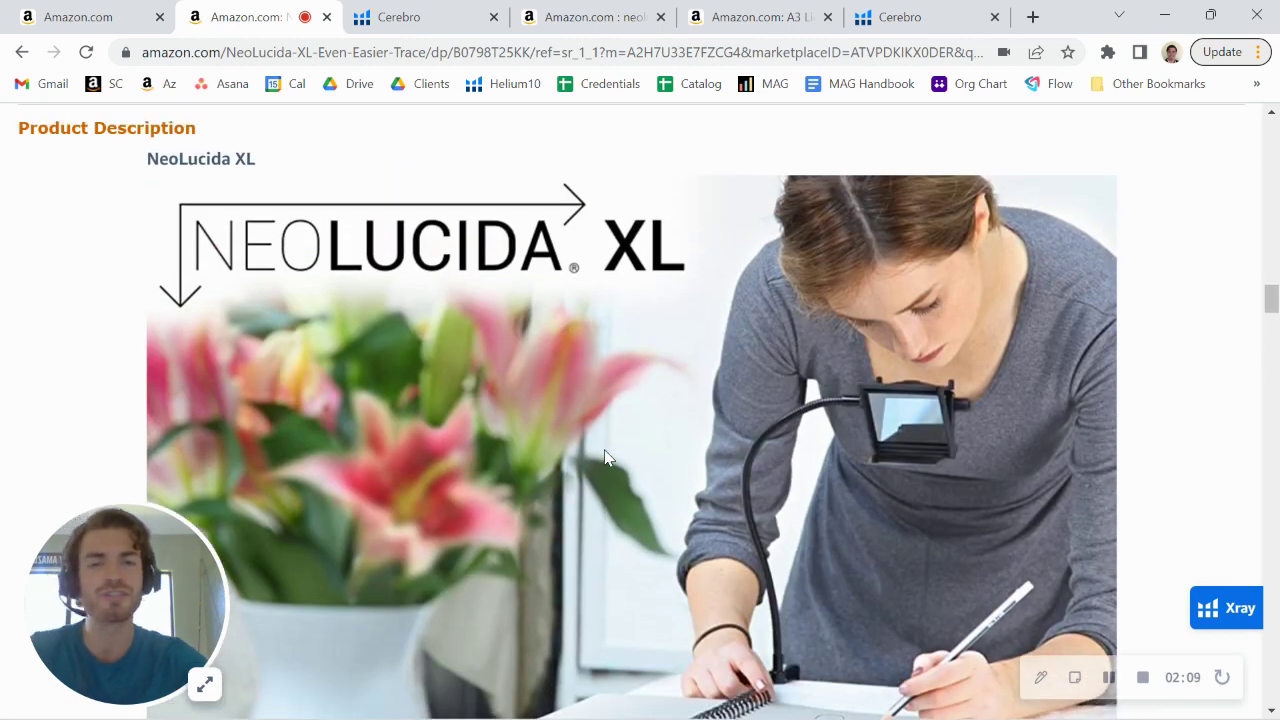
scroll(604, 458, down, 10)
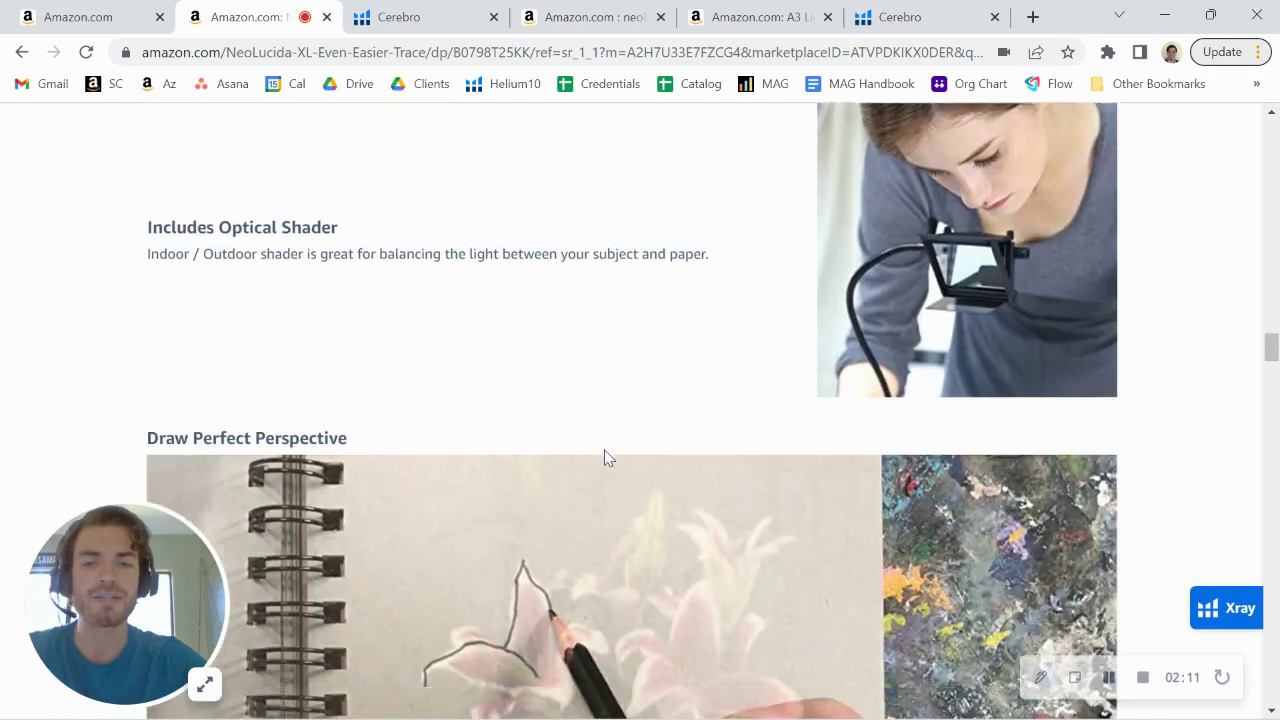
scroll(604, 458, down, 6)
scroll(604, 458, up, 20)
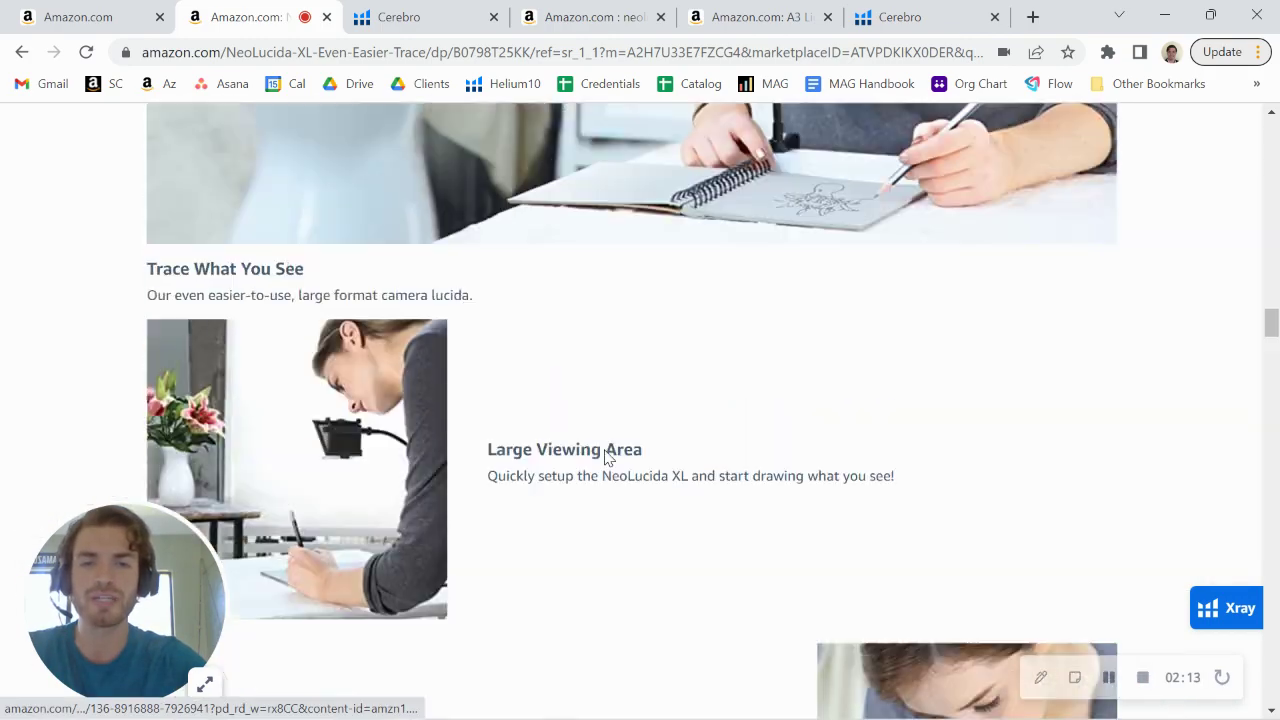
scroll(604, 458, up, 10)
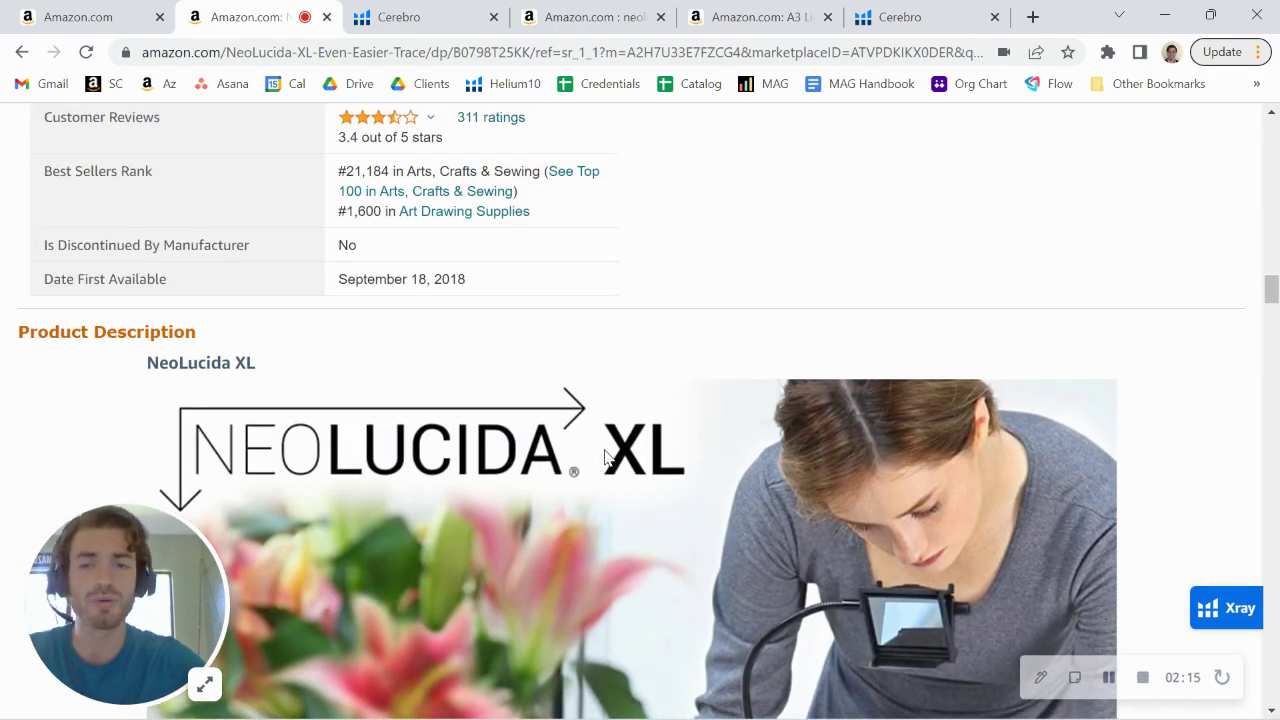
scroll(604, 458, up, 15)
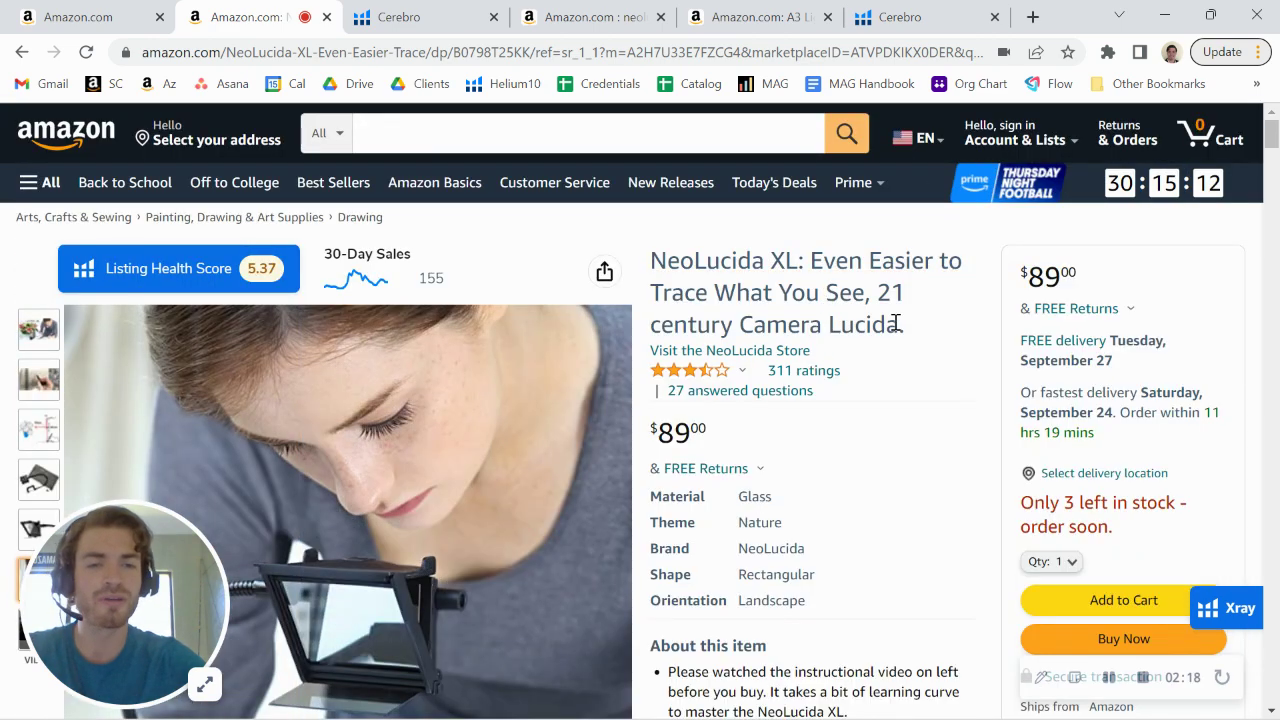
Open the Listing Health Score breakdown and highlight the title's current length of 74.
drag(897, 323, 716, 266)
click(682, 262)
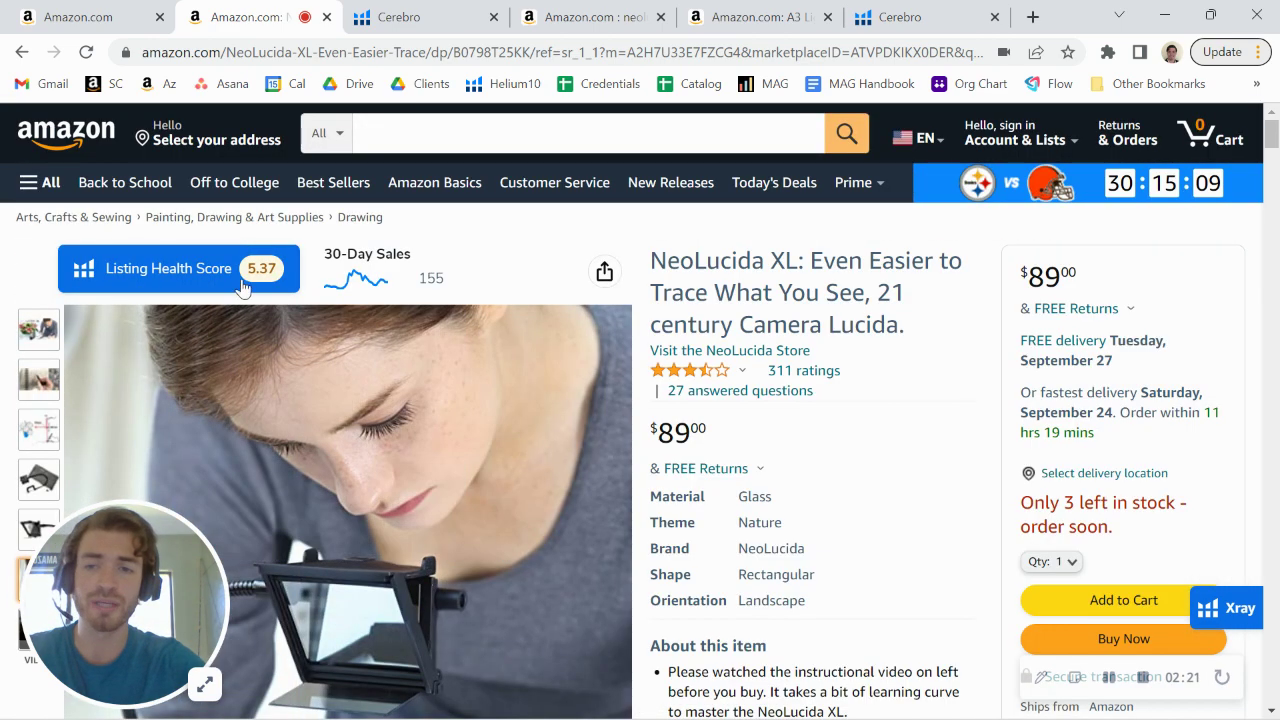
click(243, 285)
scroll(306, 398, down, 2)
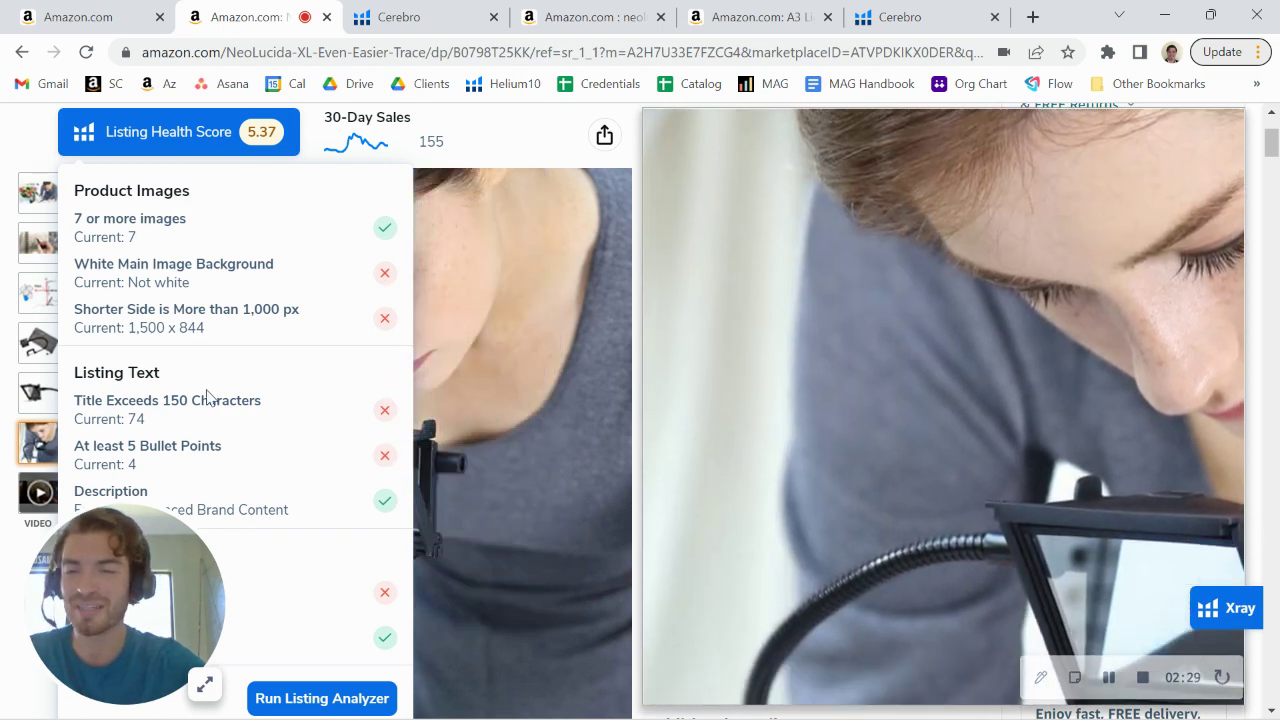
drag(147, 426, 131, 421)
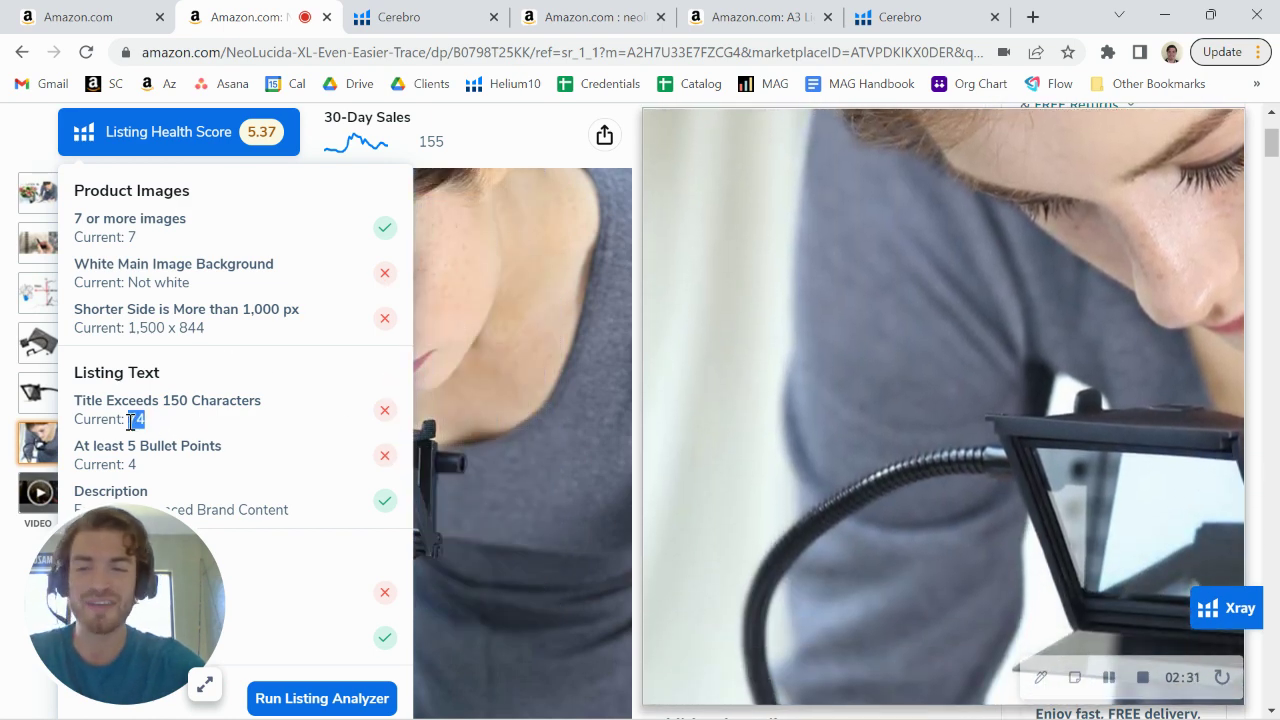
click(160, 460)
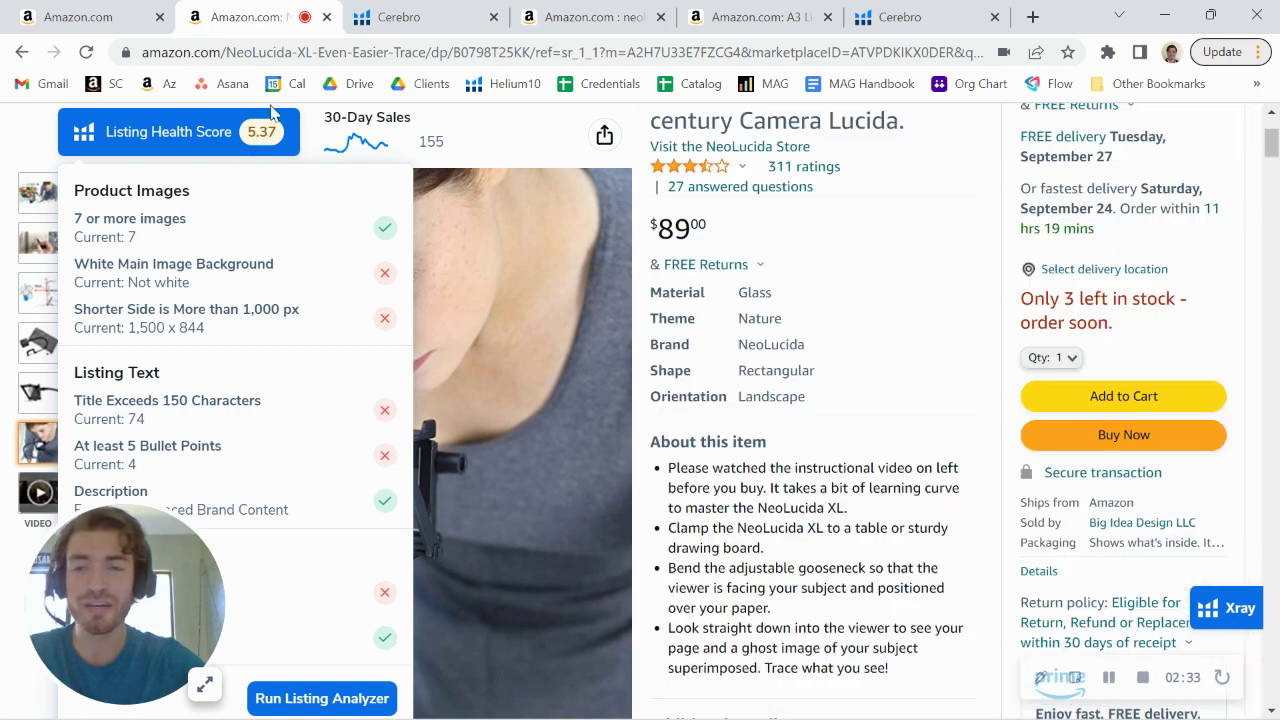
Select the four About this item bullets, then move to the competing A3 light pad listing.
scroll(848, 548, down, 2)
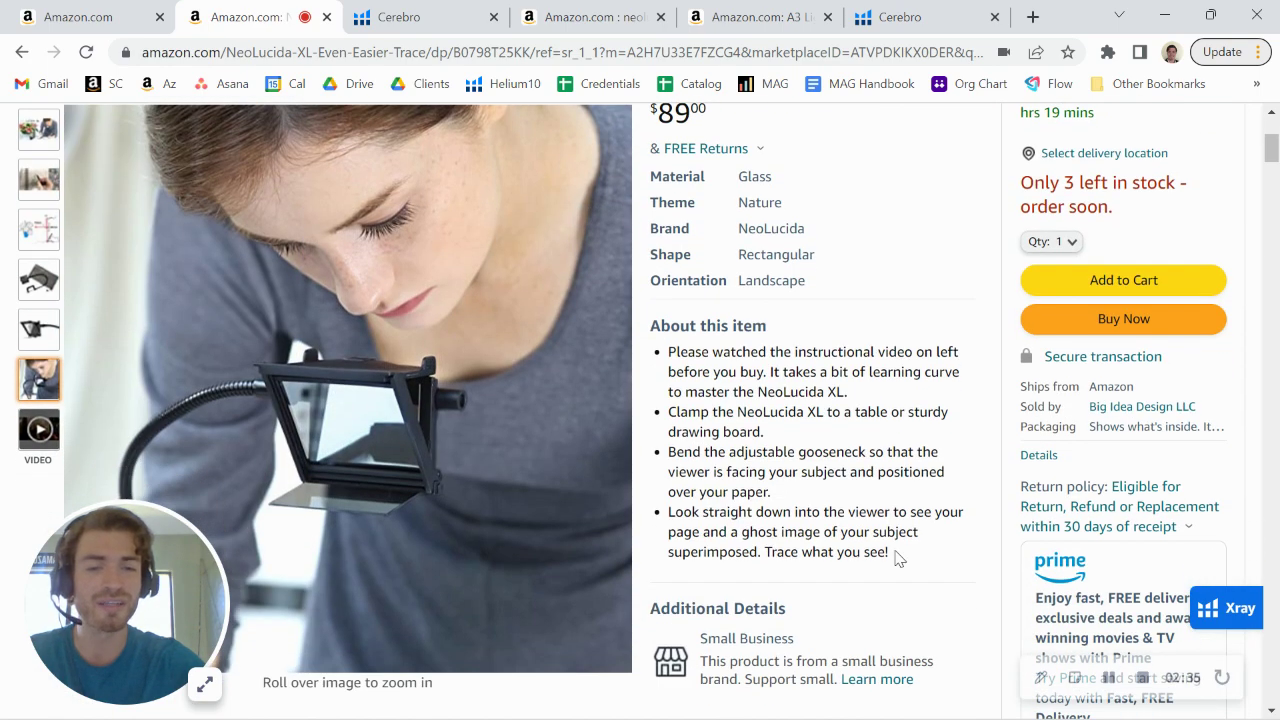
drag(897, 558, 662, 352)
click(738, 407)
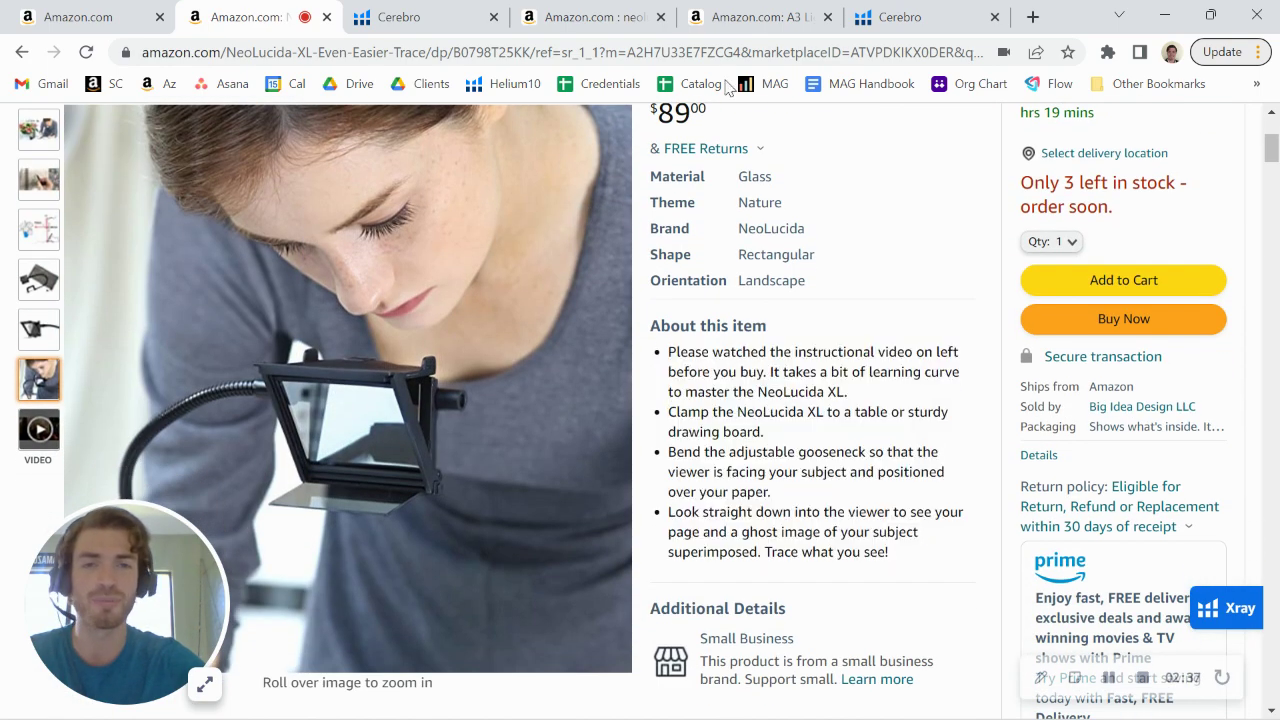
click(730, 7)
Scroll the TOHETO A3 listing to its title, then check the NeoLucida page's Sales Estimator.
scroll(795, 438, up, 6)
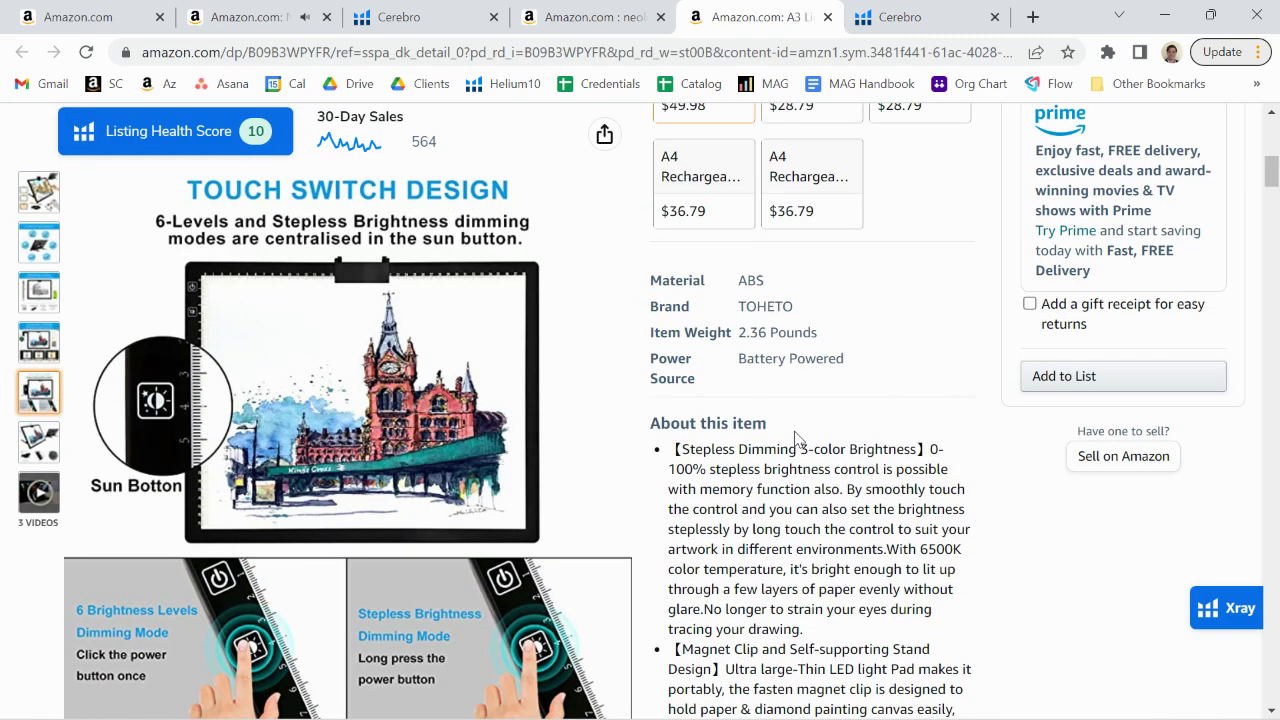
scroll(795, 438, up, 6)
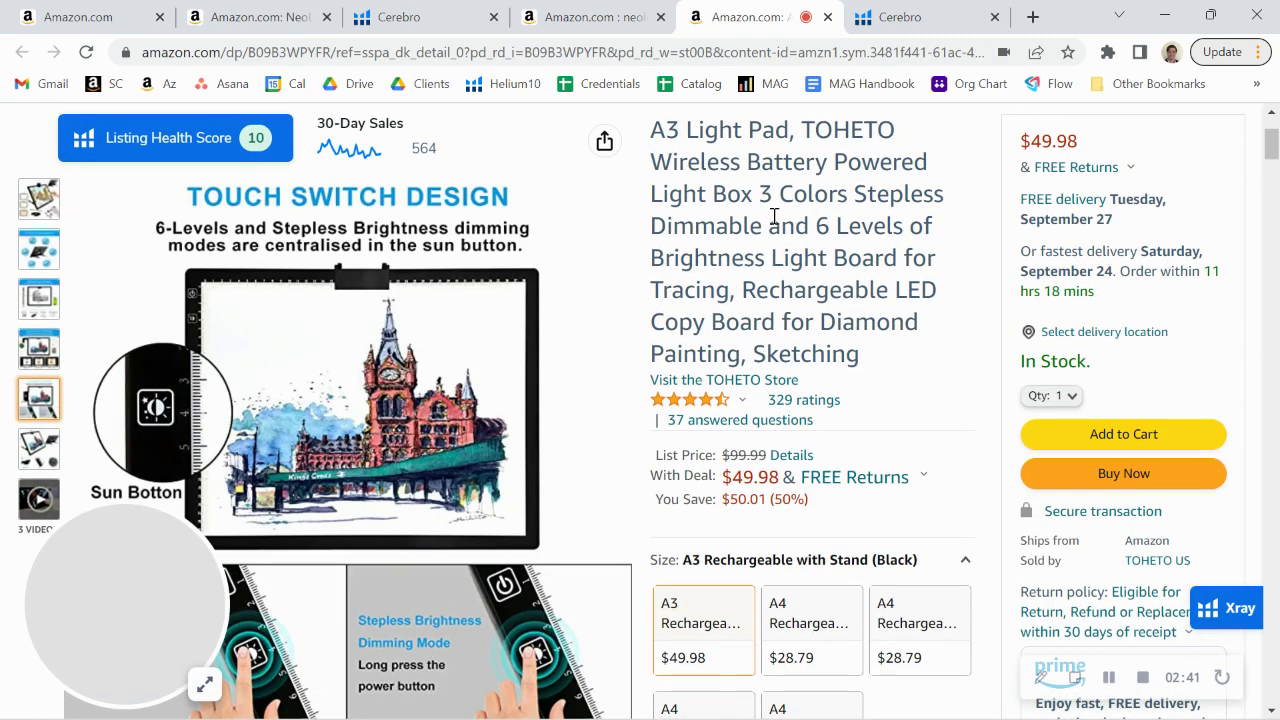
key(ctrl+2)
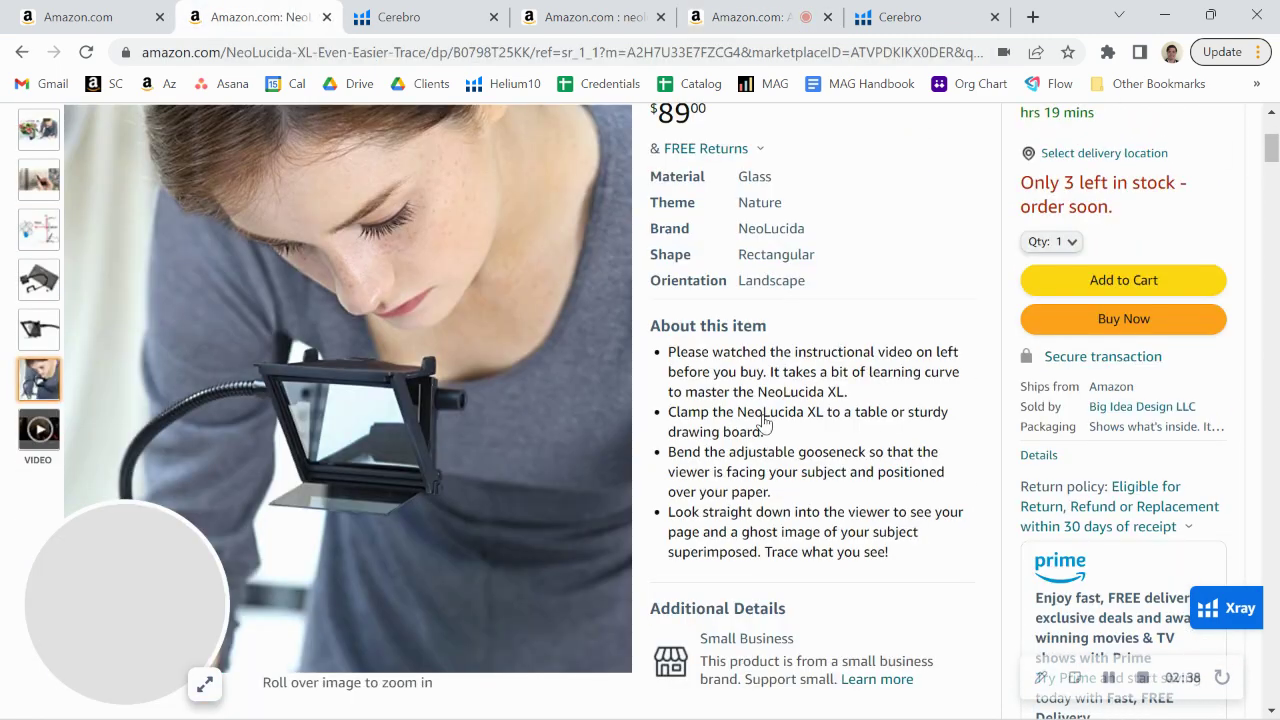
scroll(763, 420, down, 20)
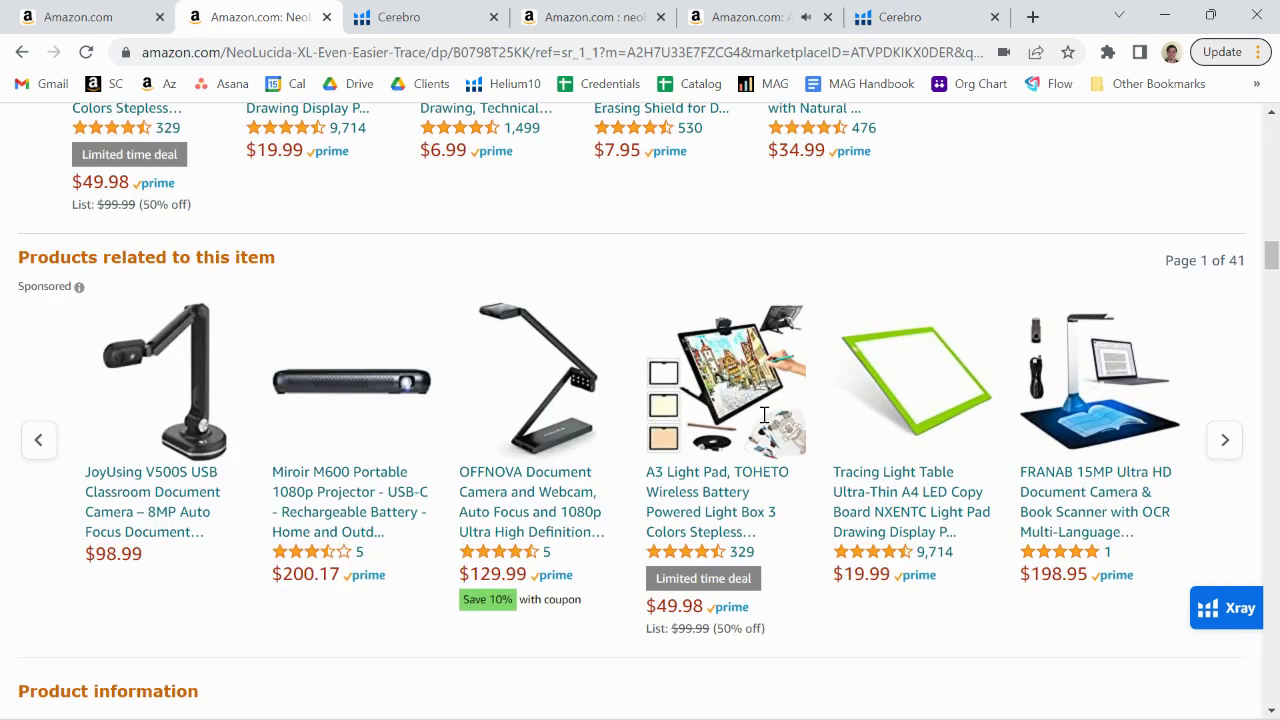
scroll(765, 418, up, 2)
scroll(768, 300, down, 3)
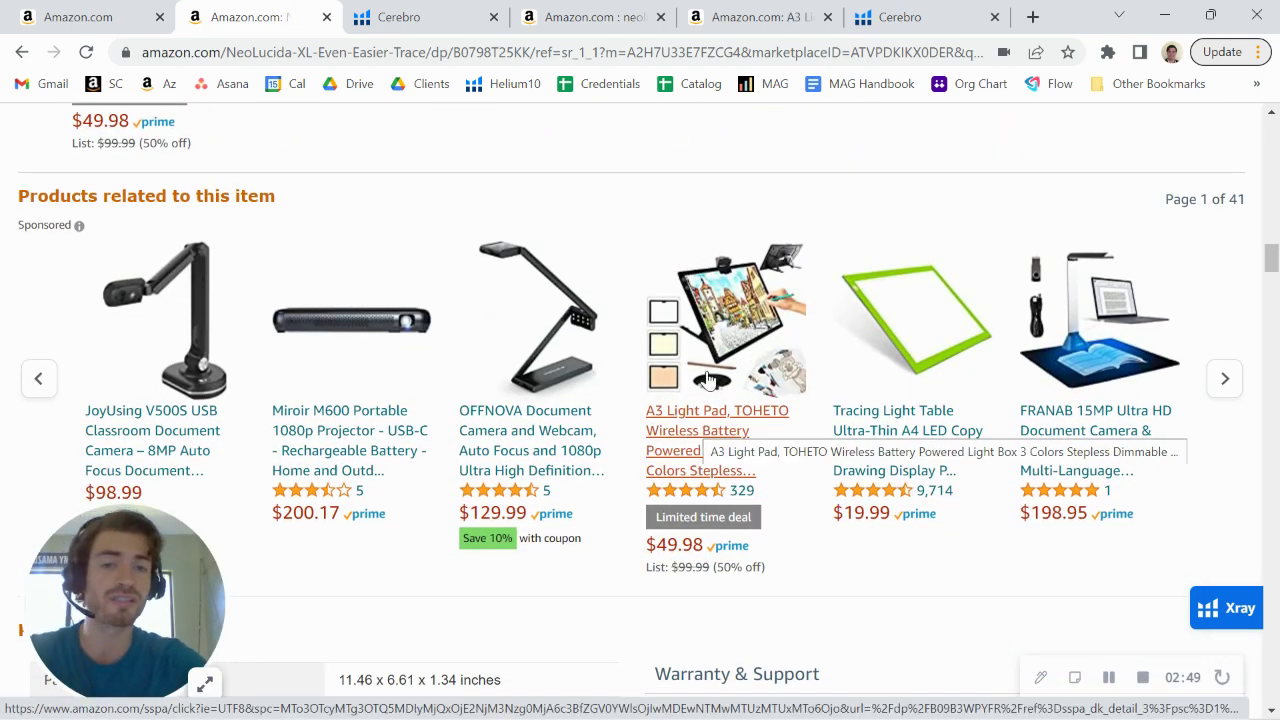
scroll(772, 370, up, 10)
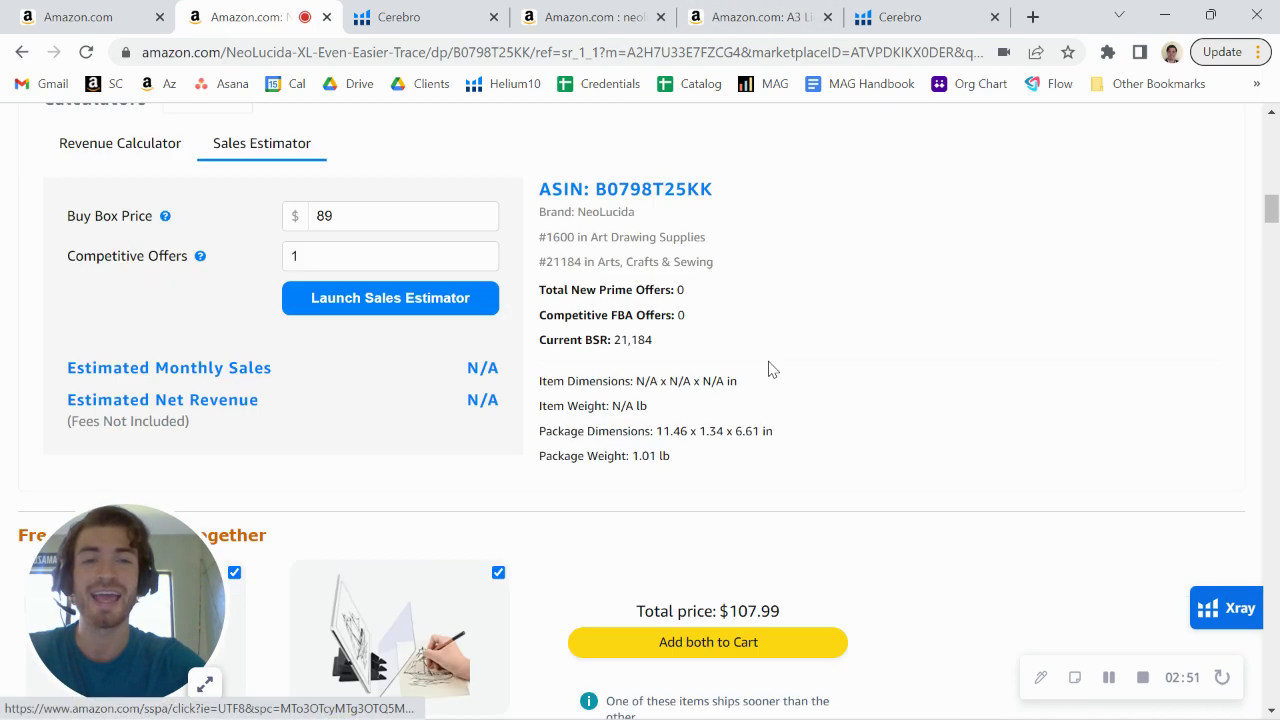
scroll(768, 370, up, 2)
Browse the TOHETO A3 light pad's product image thumbnails.
click(790, 17)
mouse_move(35, 246)
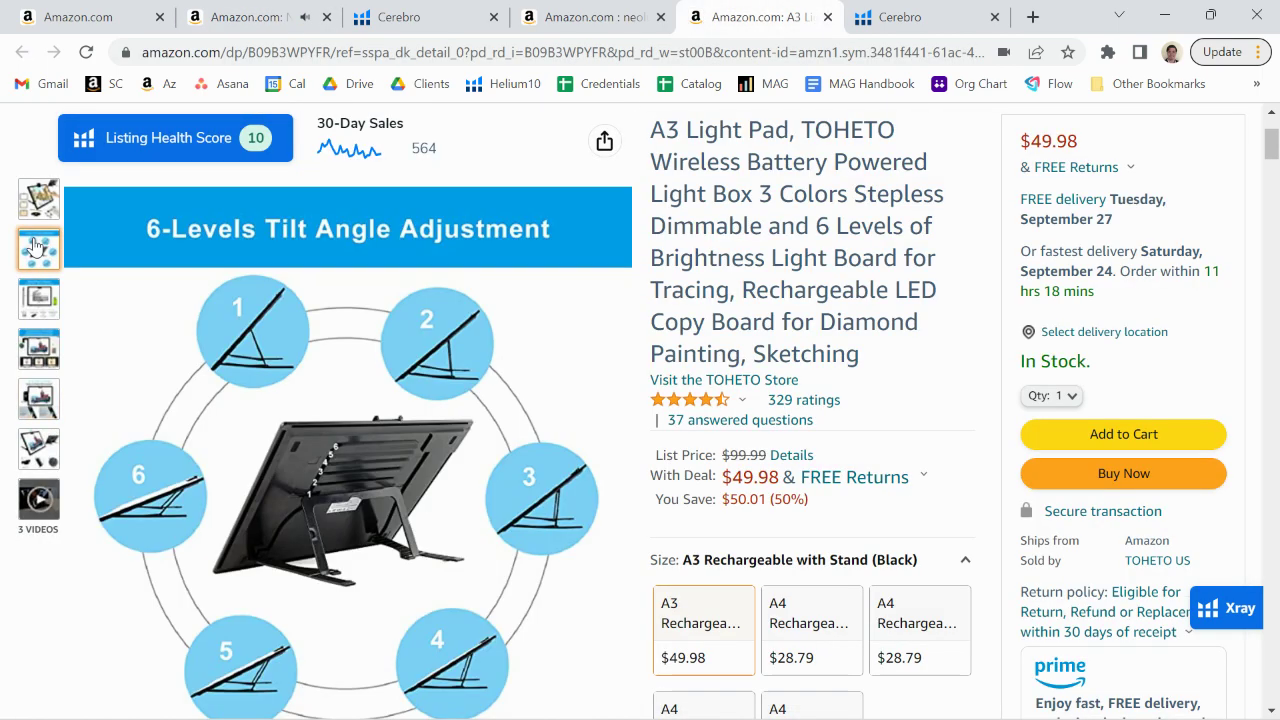
mouse_move(45, 303)
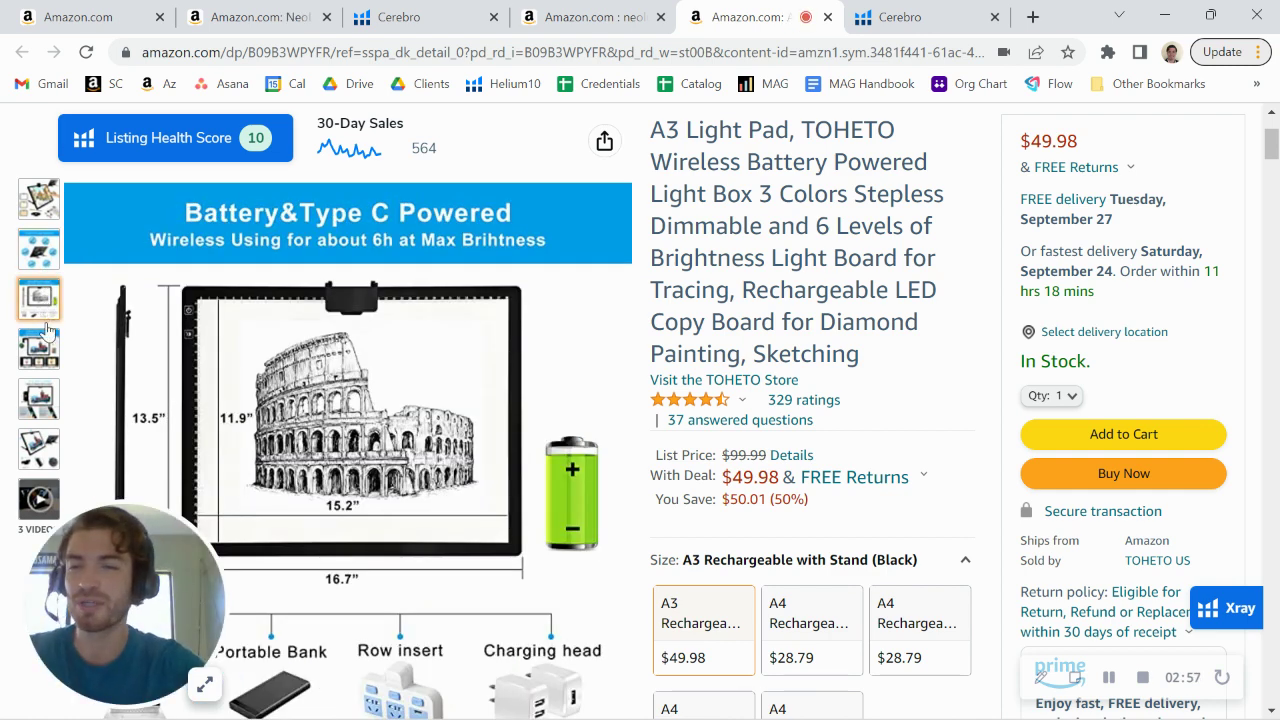
mouse_move(50, 348)
mouse_move(43, 402)
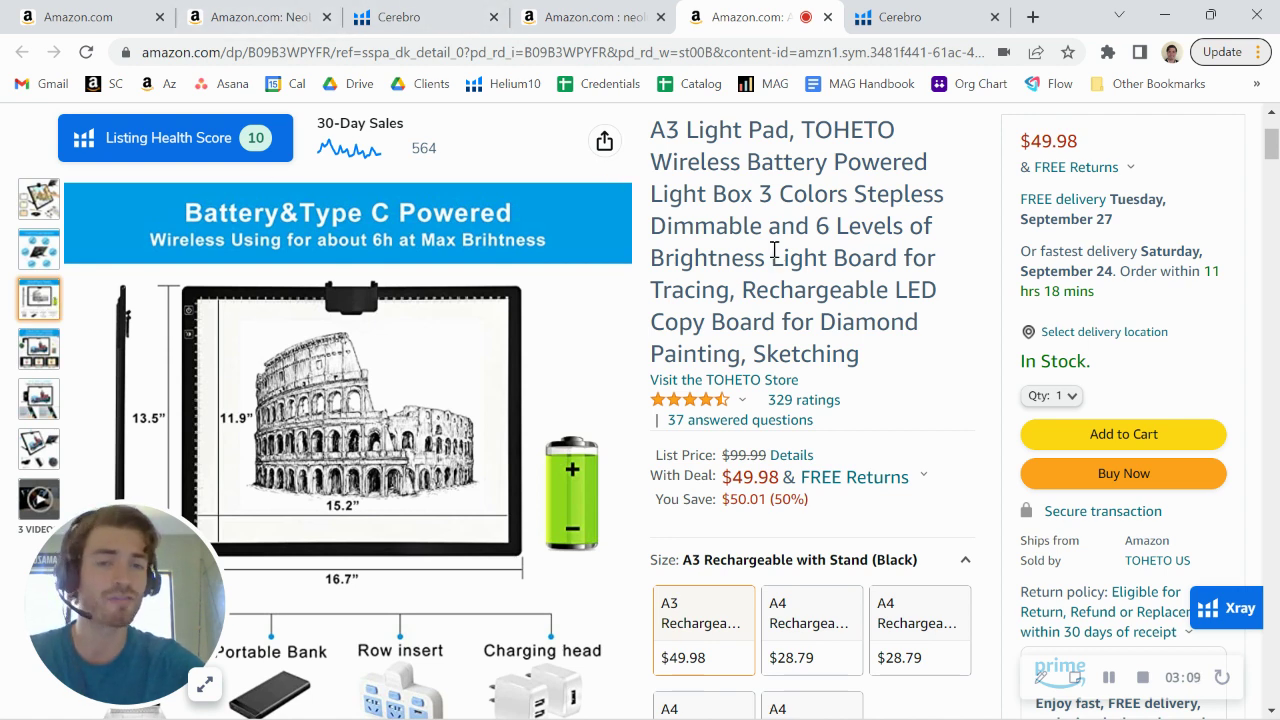
Highlight the light pad's 1,472 organic keywords in Cerebro, then return to its listing.
click(890, 8)
scroll(877, 314, down, 1)
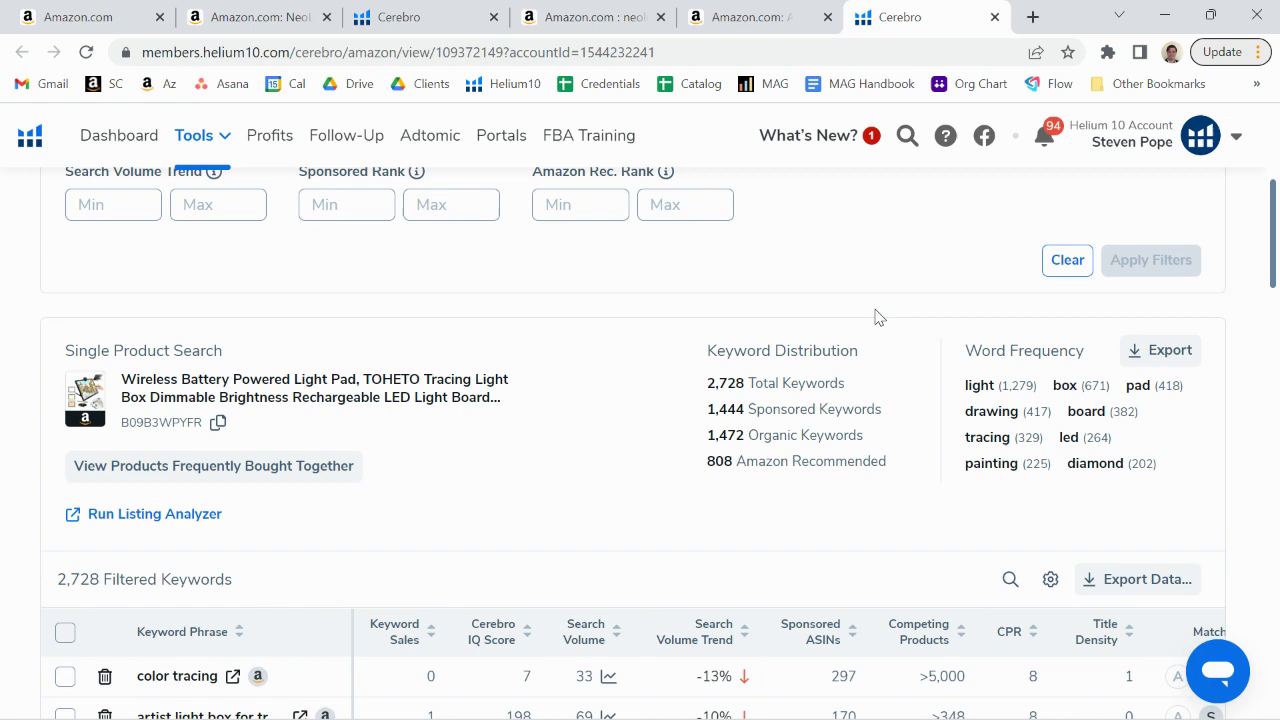
drag(745, 413, 706, 417)
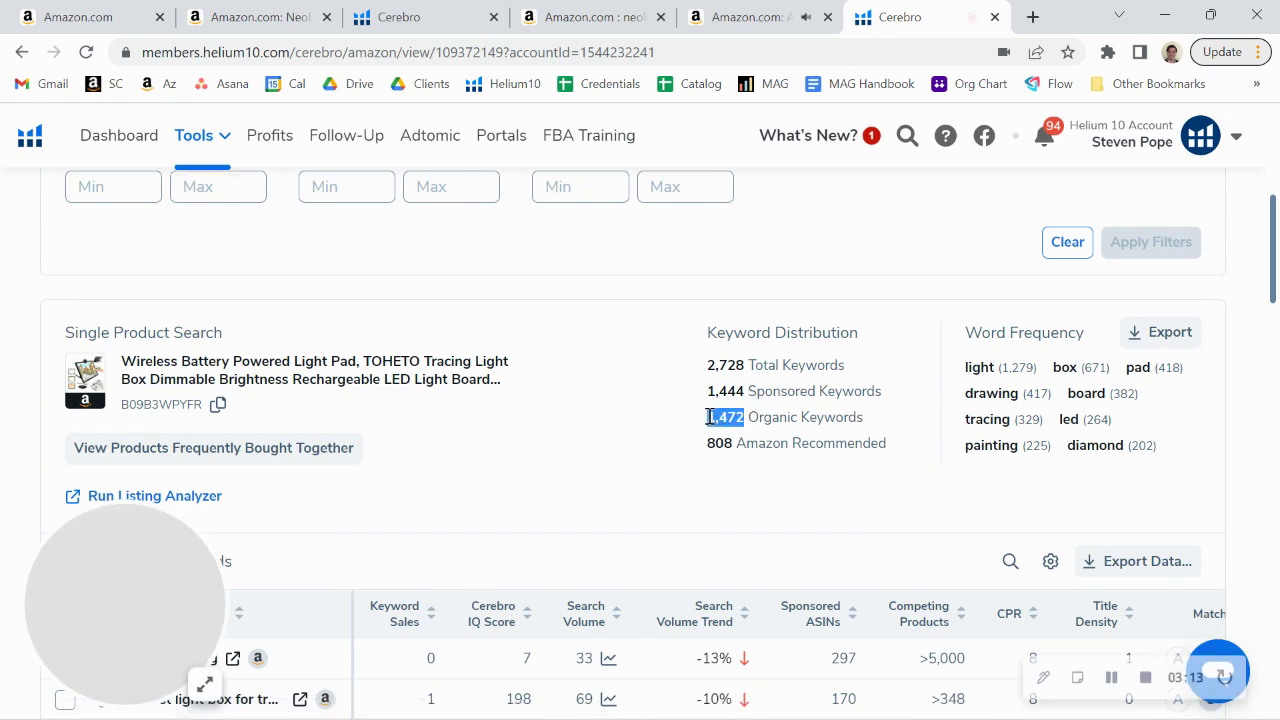
click(762, 8)
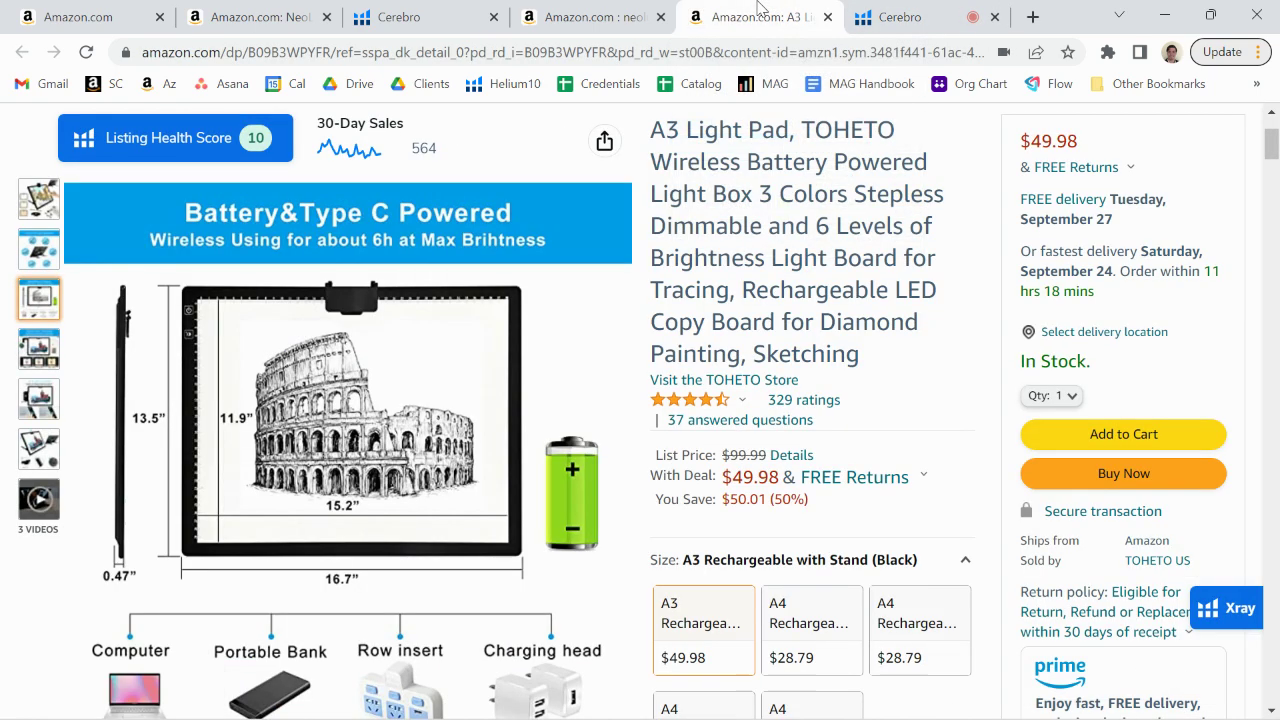
Highlight the A3 light pad's 1,444 sponsored keywords in Cerebro and return to its listing.
click(898, 8)
drag(745, 391, 706, 392)
click(805, 8)
Read through the A3 listing's bullets and description, then go back to the NeoLucida listing.
scroll(800, 268, down, 8)
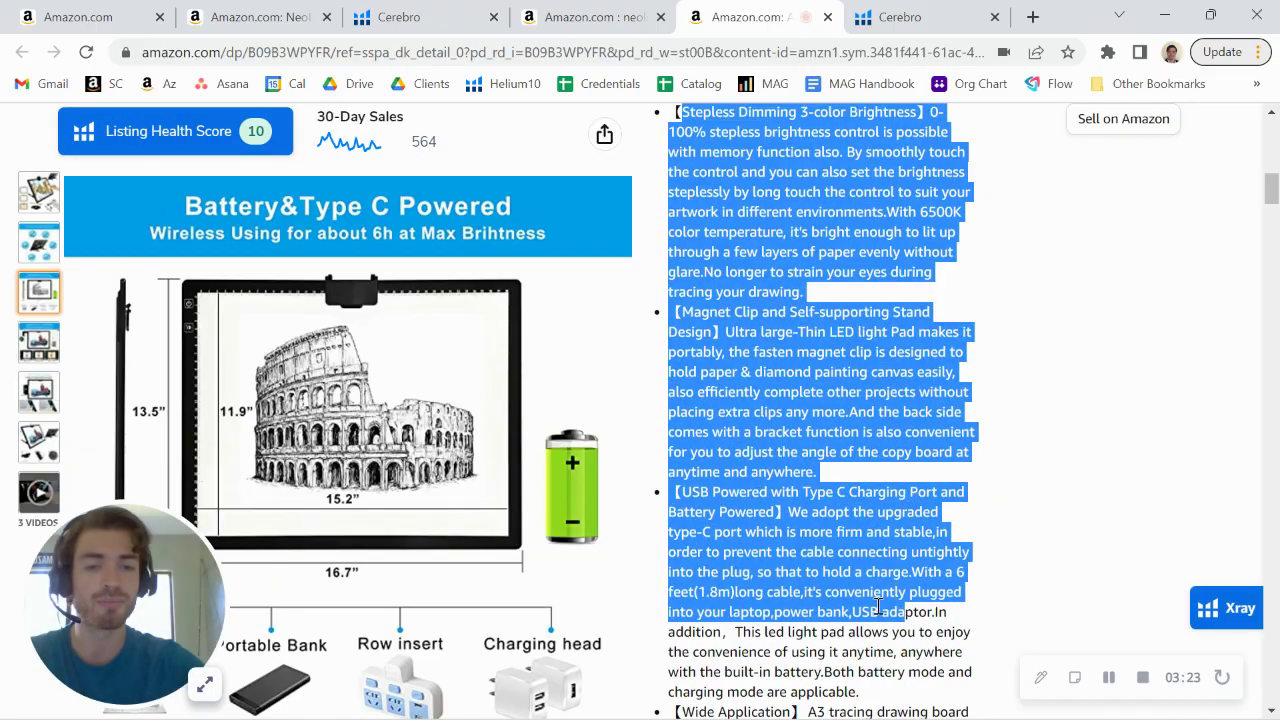
scroll(826, 590, down, 20)
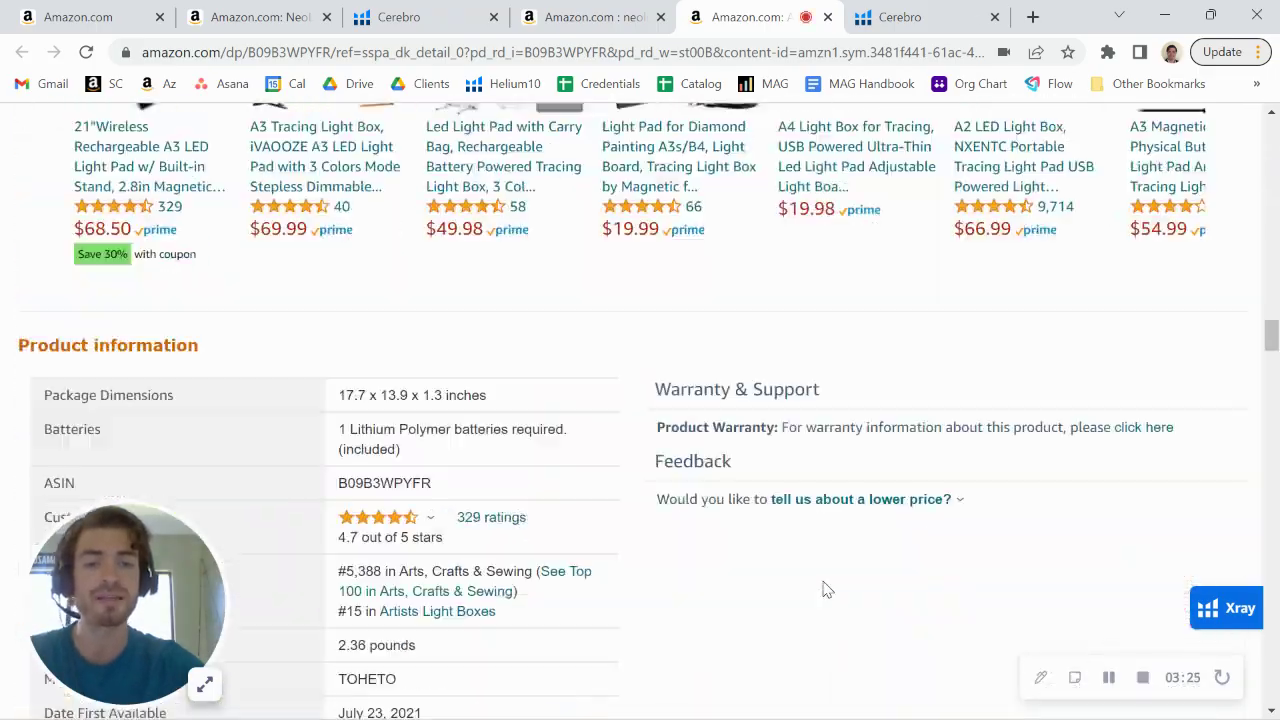
scroll(826, 590, down, 18)
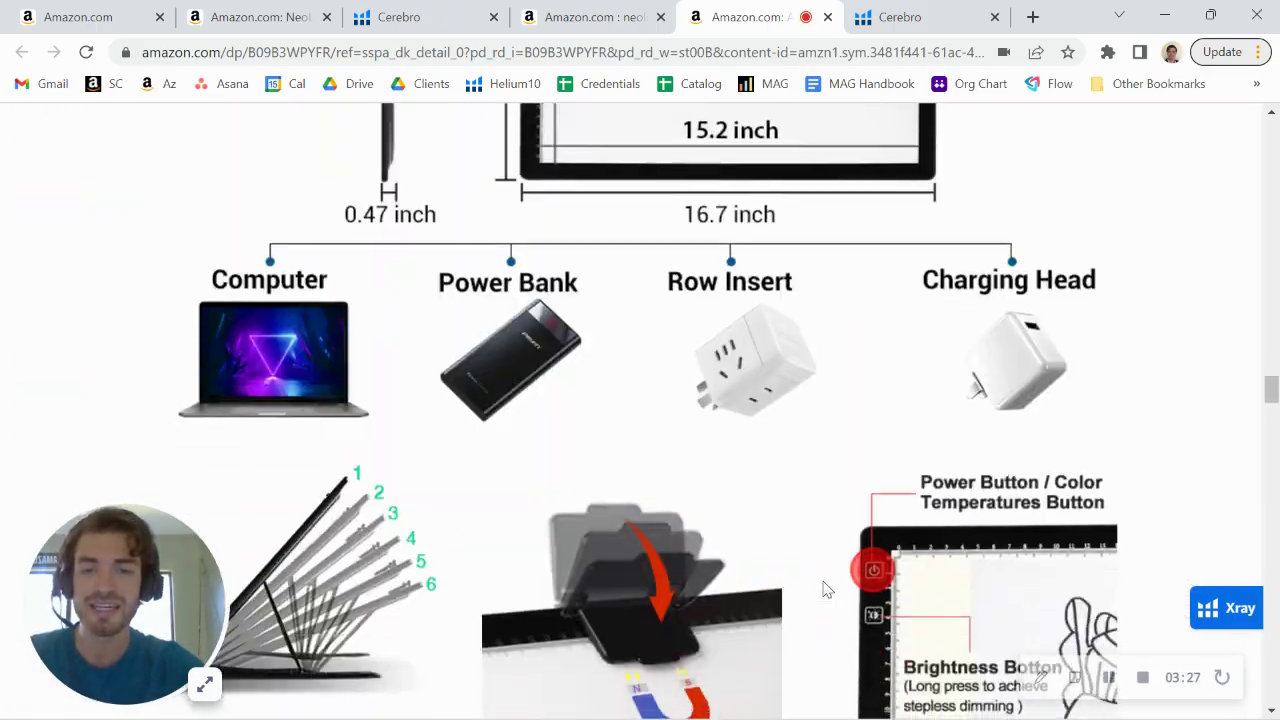
scroll(826, 590, down, 7)
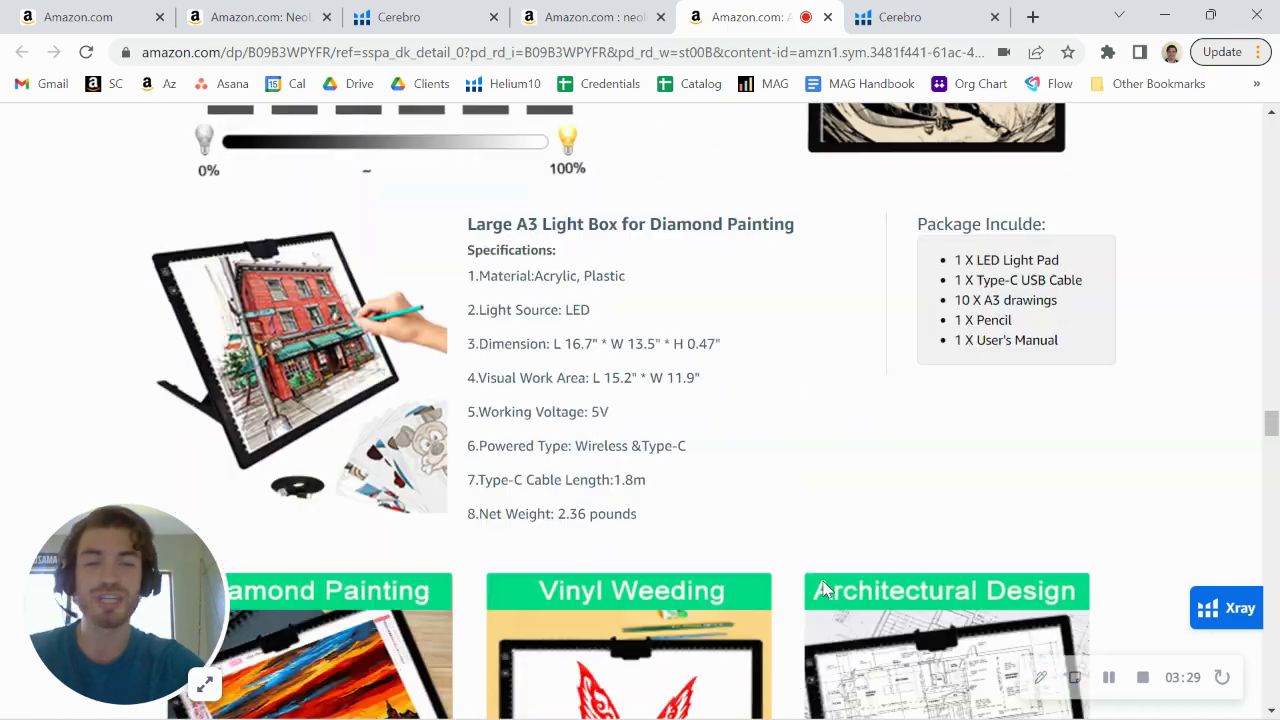
scroll(826, 590, up, 9)
scroll(826, 590, up, 10)
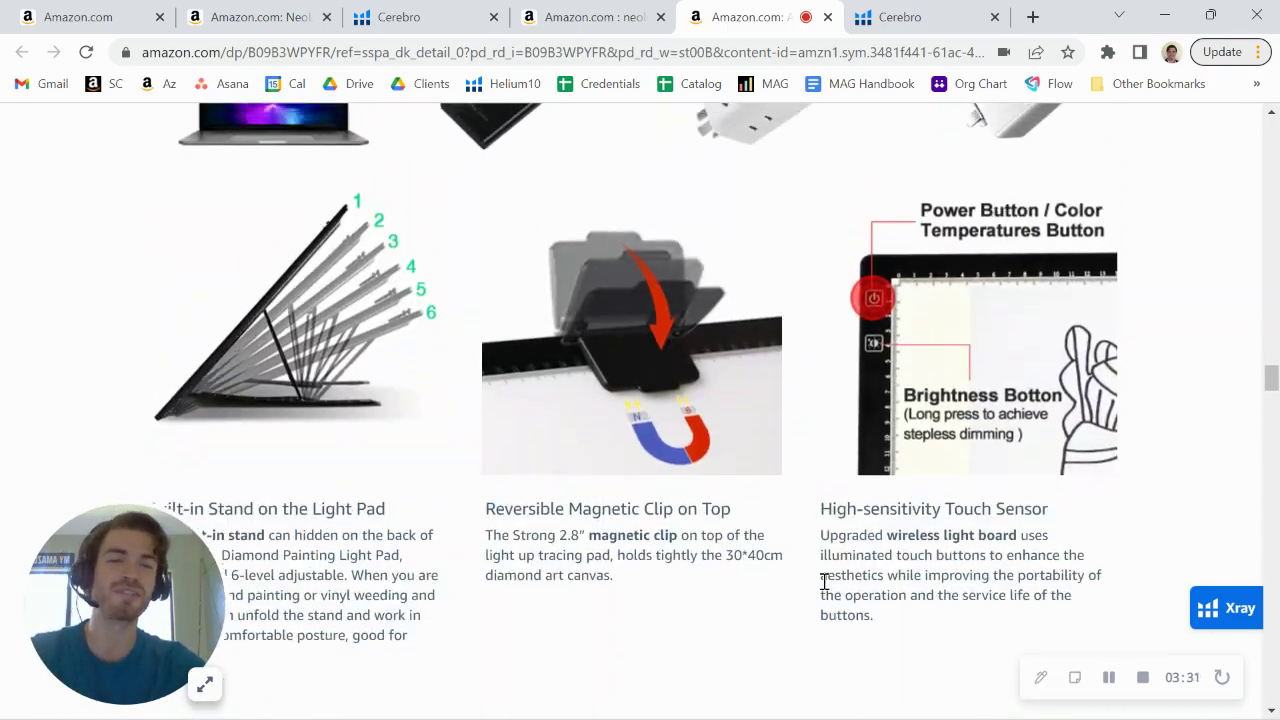
scroll(826, 590, up, 20)
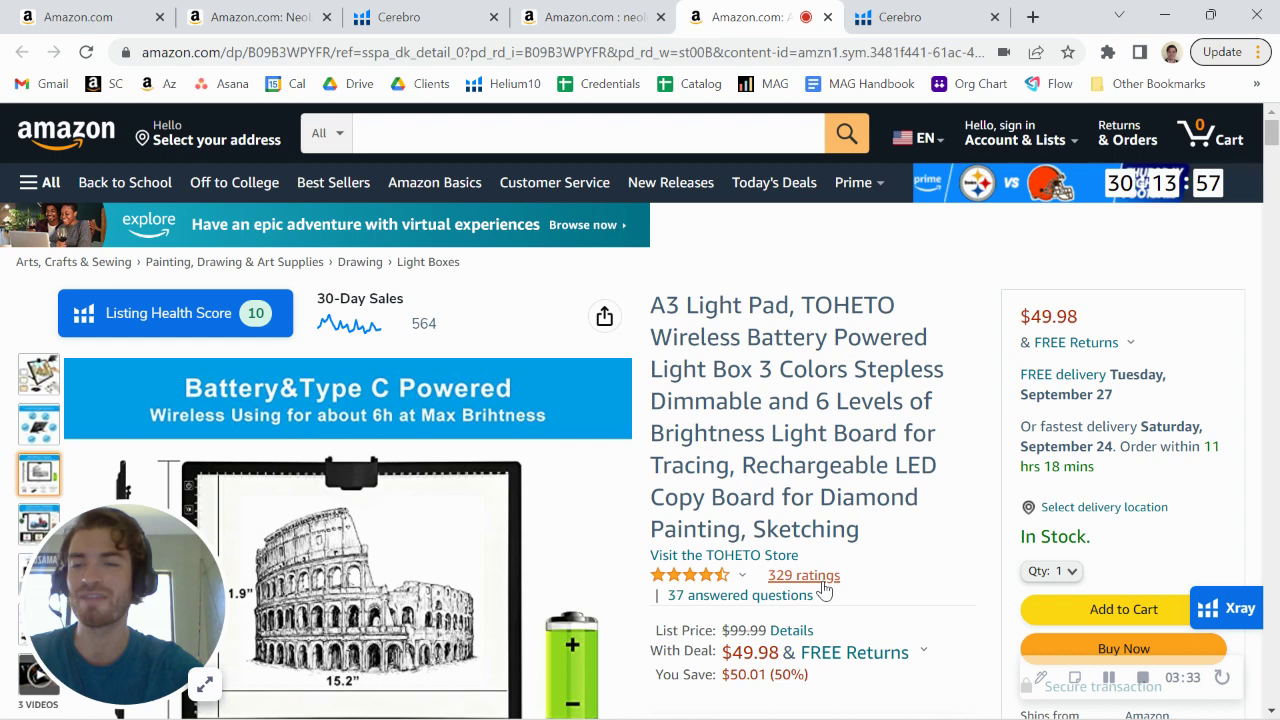
click(262, 16)
Load myamazonguy.com in a new tab, view its services cards, then return to NeoLucida.
scroll(1008, 258, up, 15)
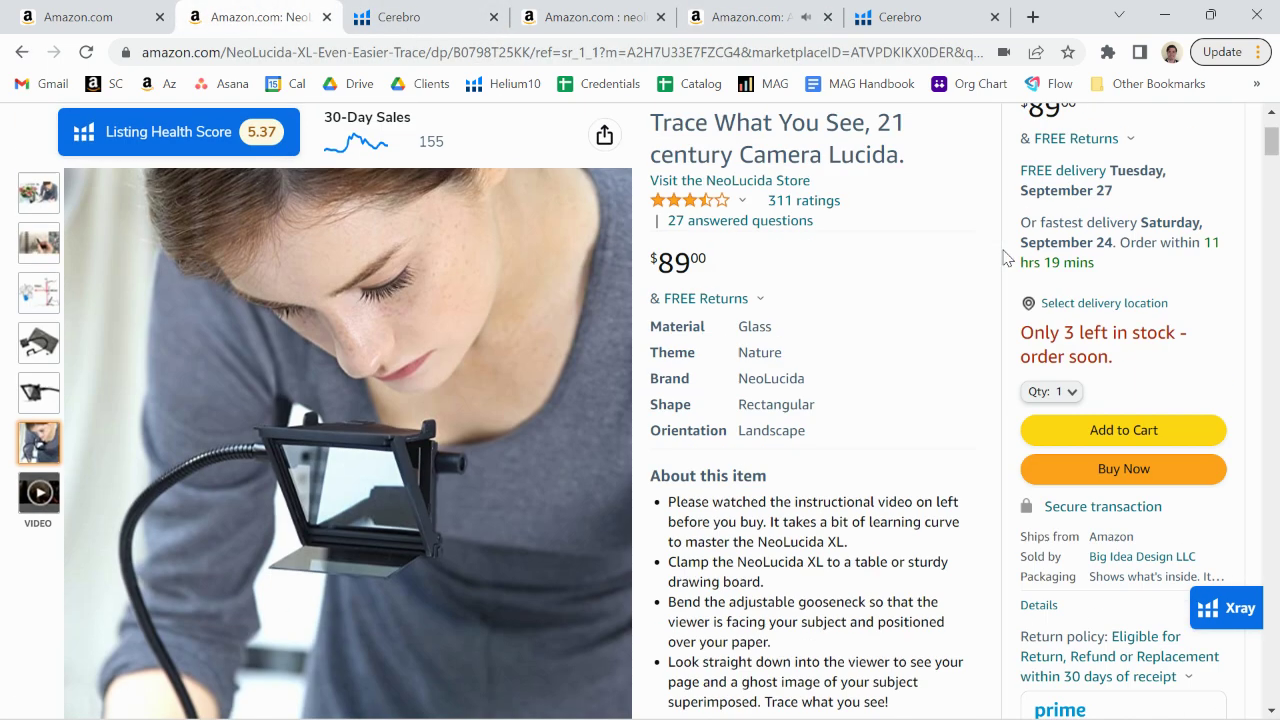
click(1033, 16)
text(myamazonguy.com)
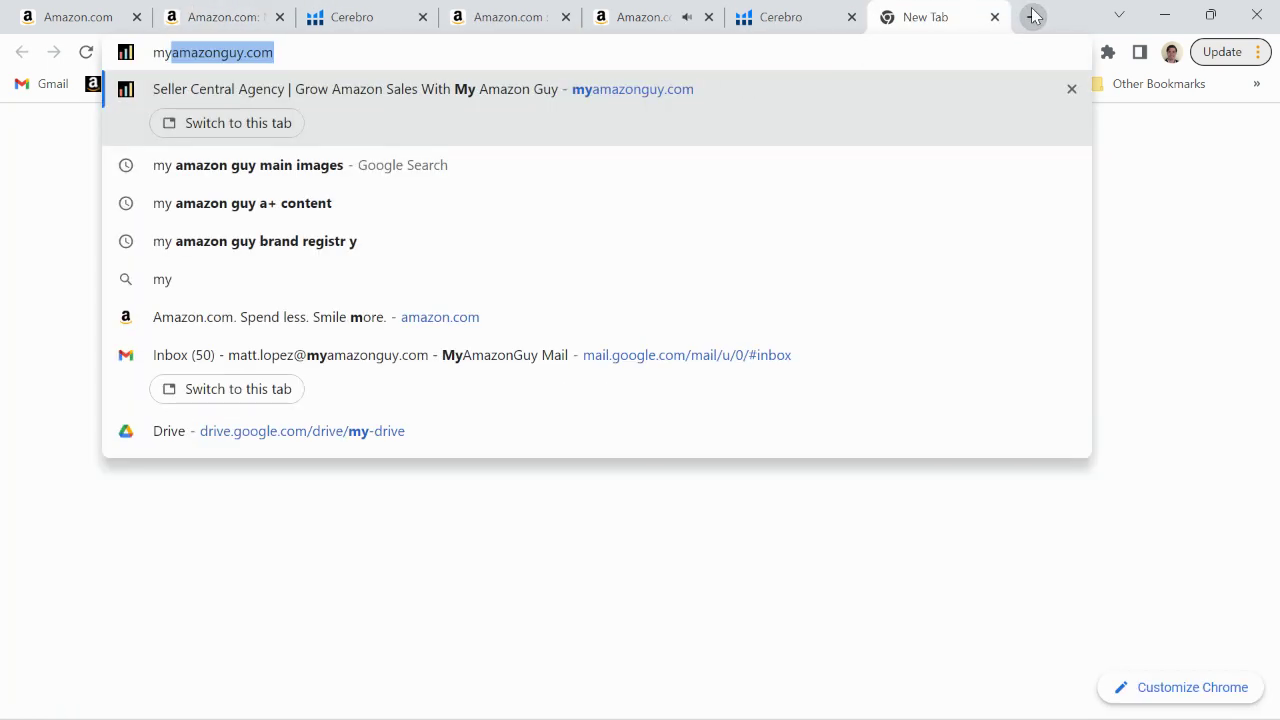
key(Return)
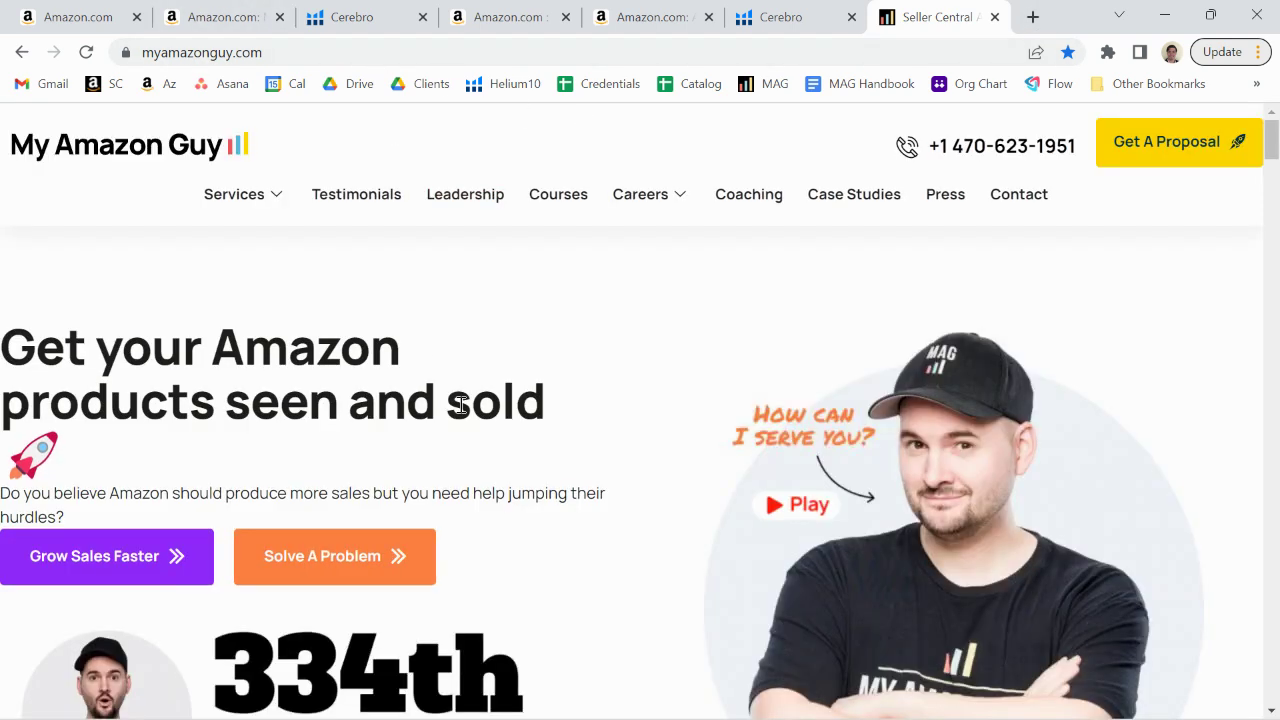
scroll(460, 403, down, 10)
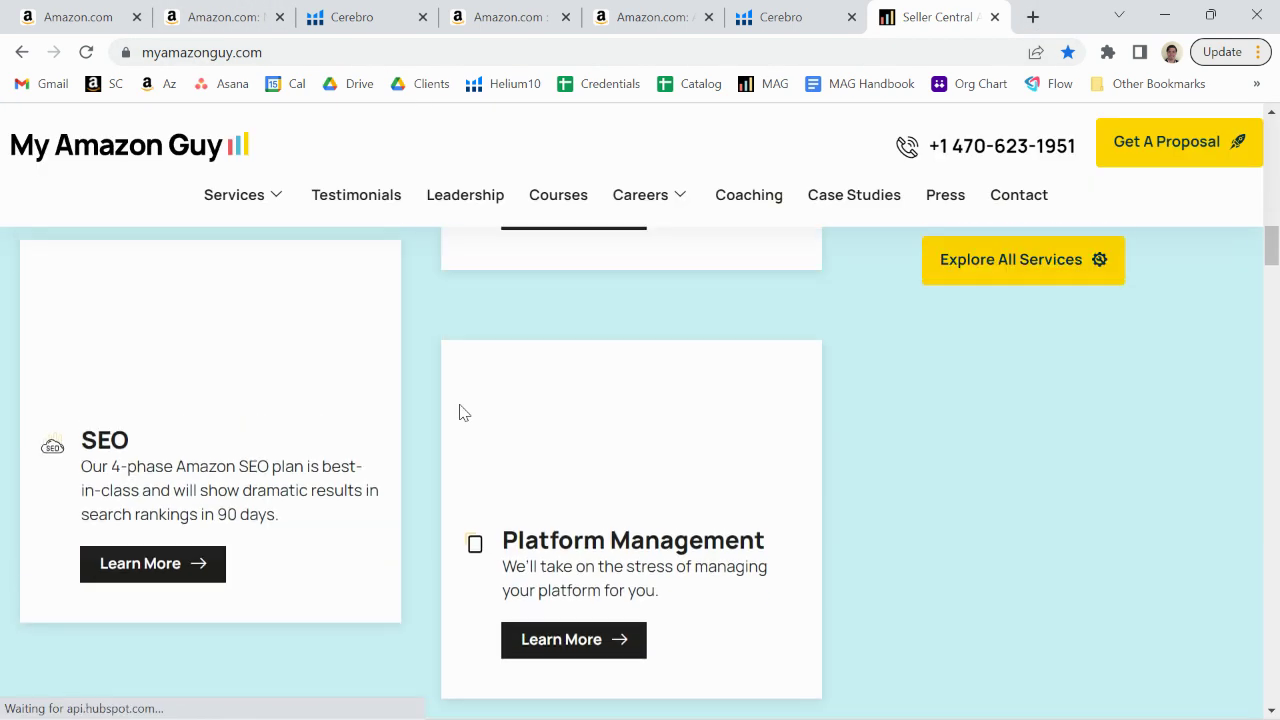
scroll(460, 411, up, 2)
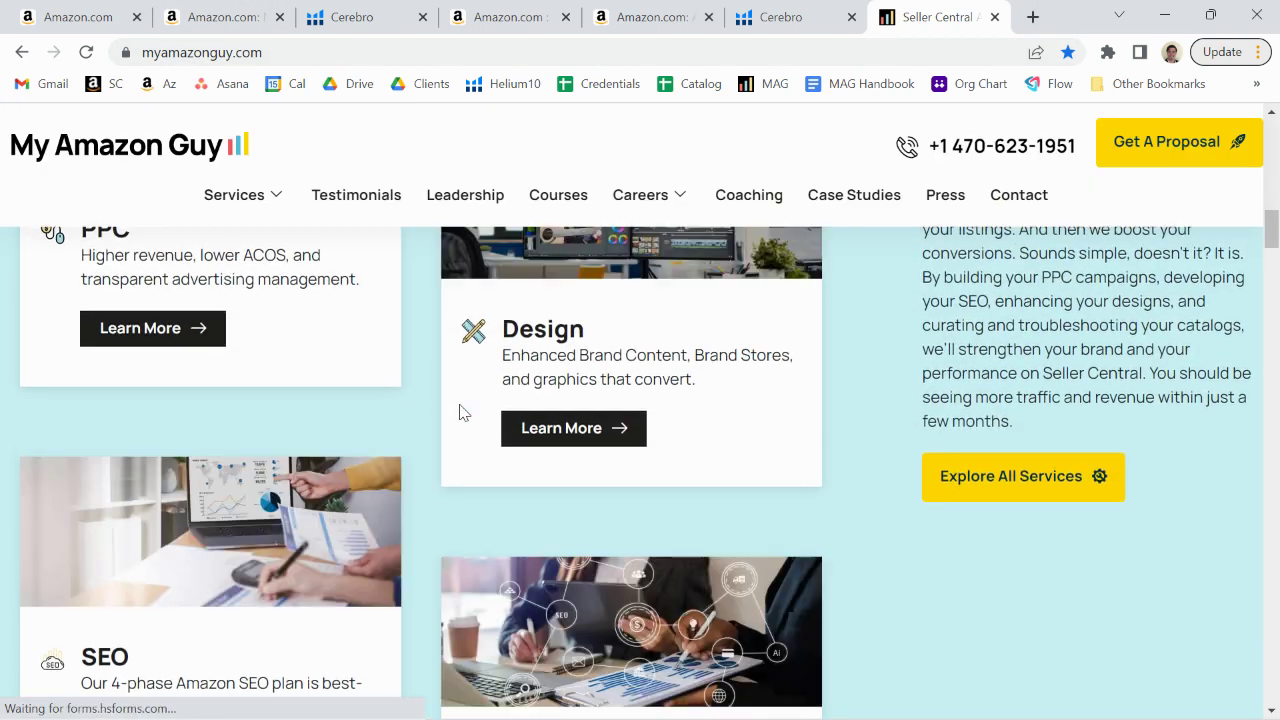
click(248, 8)
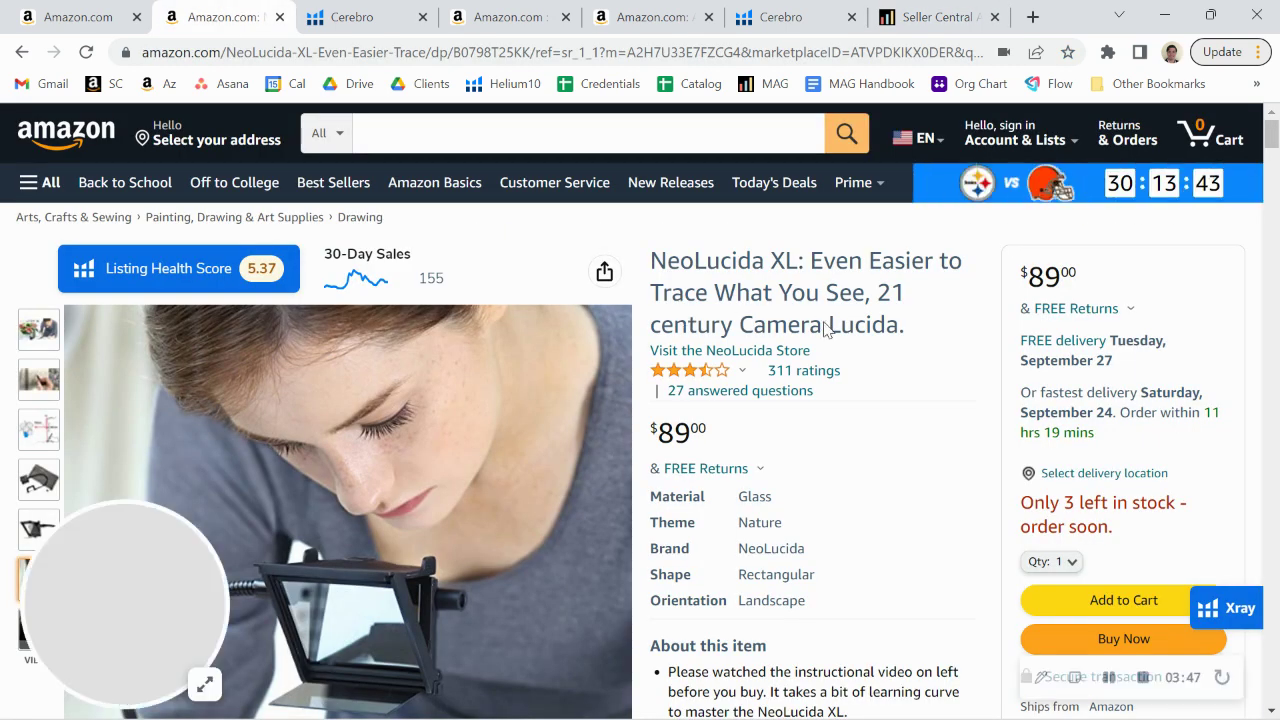